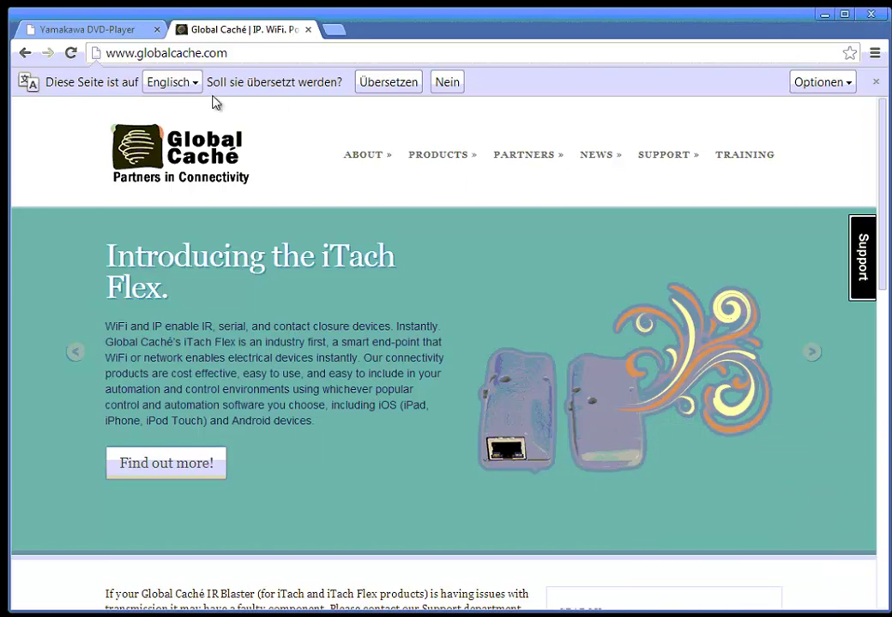
Open the Global Caché download and documentation page, and reposition the iHelp window on the desktop
left_click(662, 162)
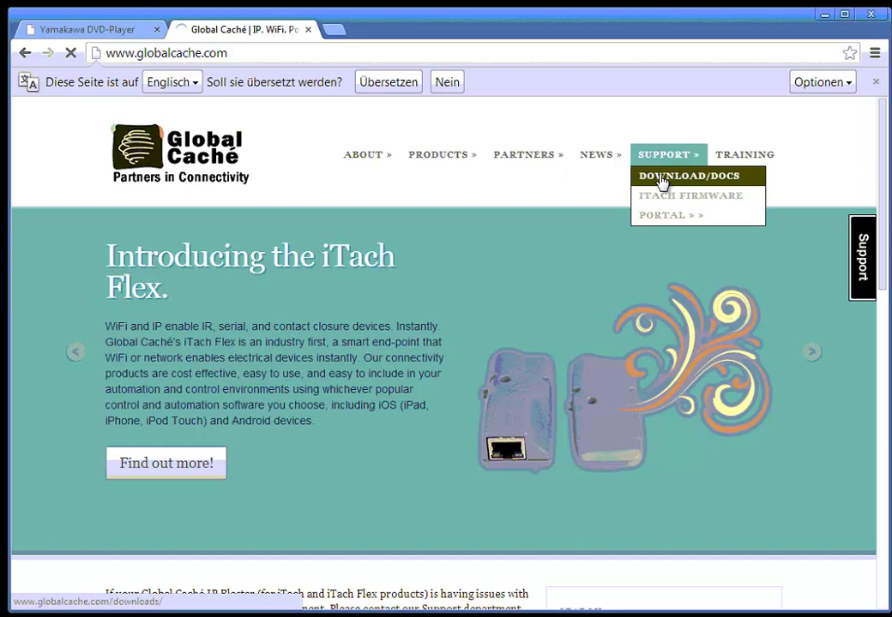
left_click(660, 177)
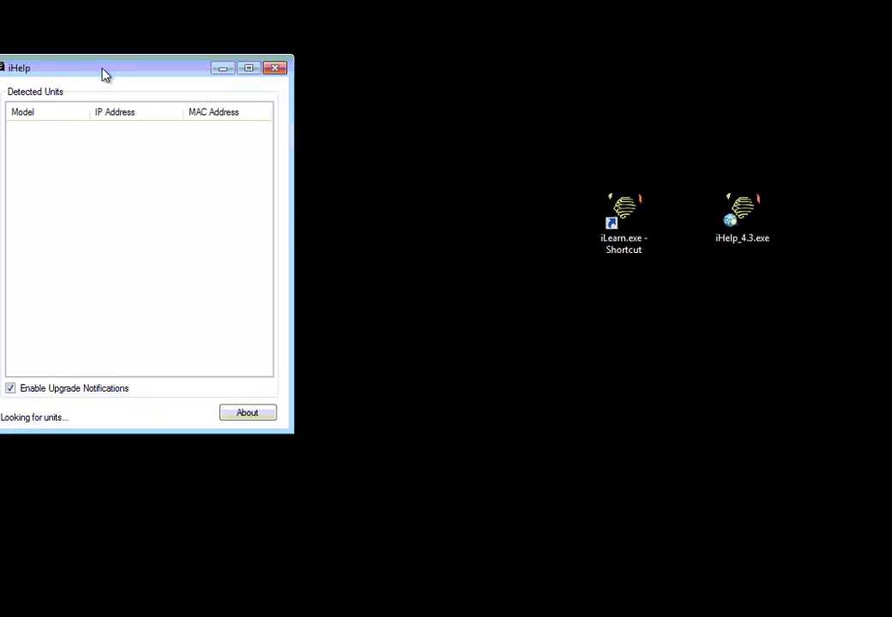
left_click_drag(104, 72, 150, 57)
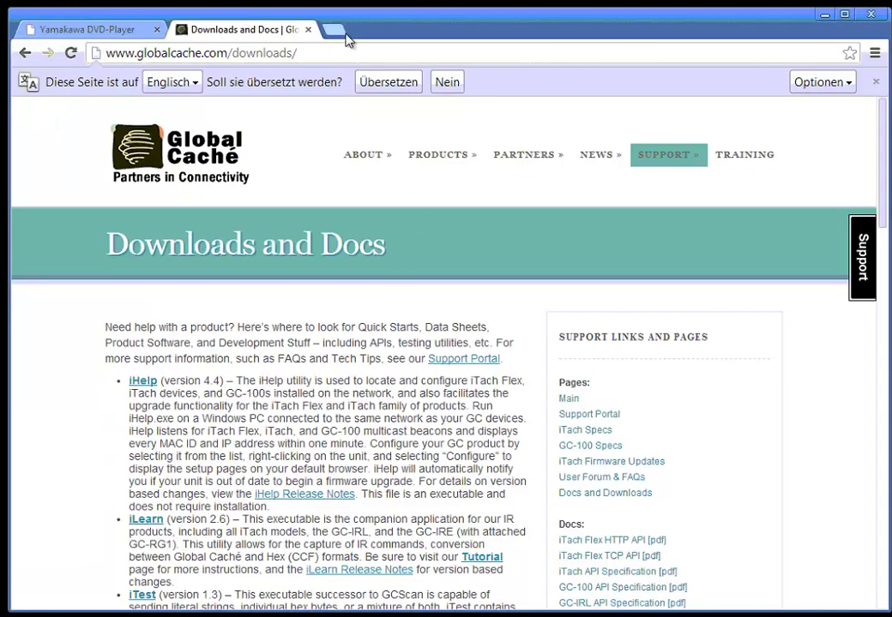
Open the iTach Flex's web interface at 192.168.1.196 in a new browser tab and dismiss the translation offer
left_click(331, 34)
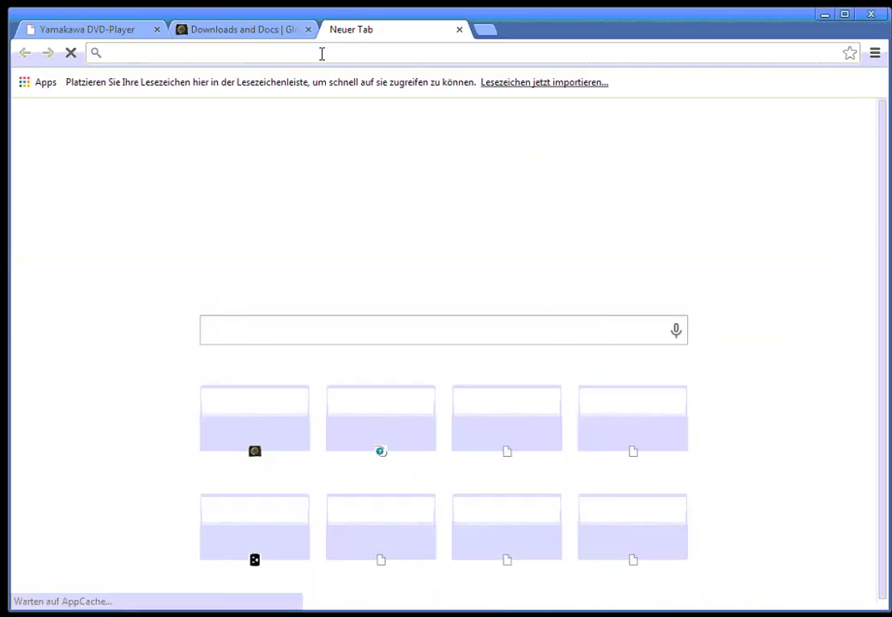
type("192.168.1.1")
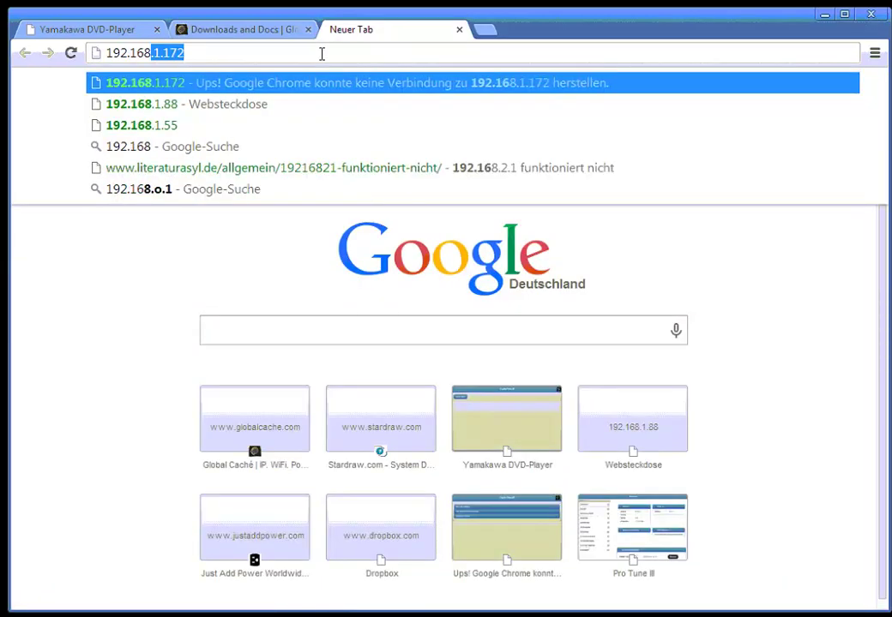
type("96")
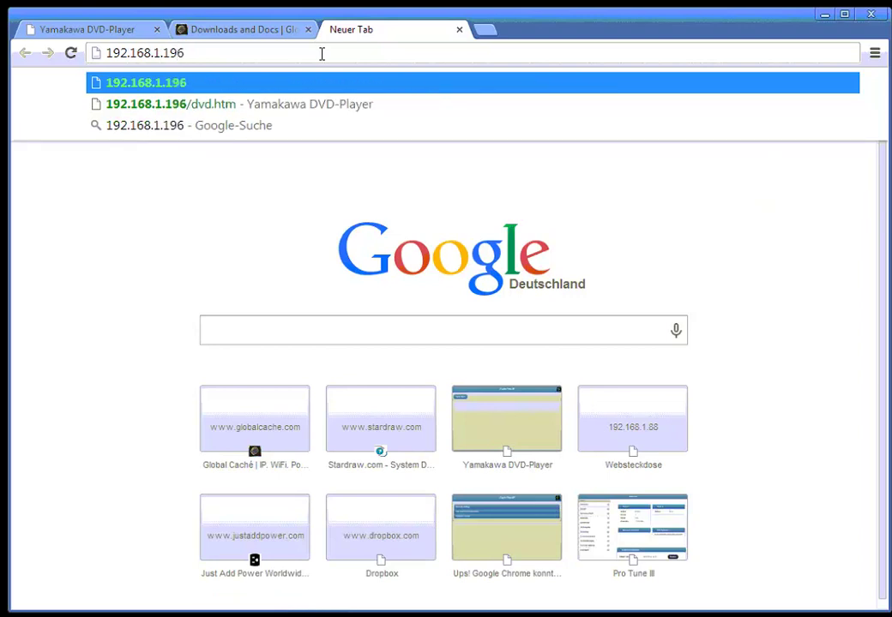
key("Return")
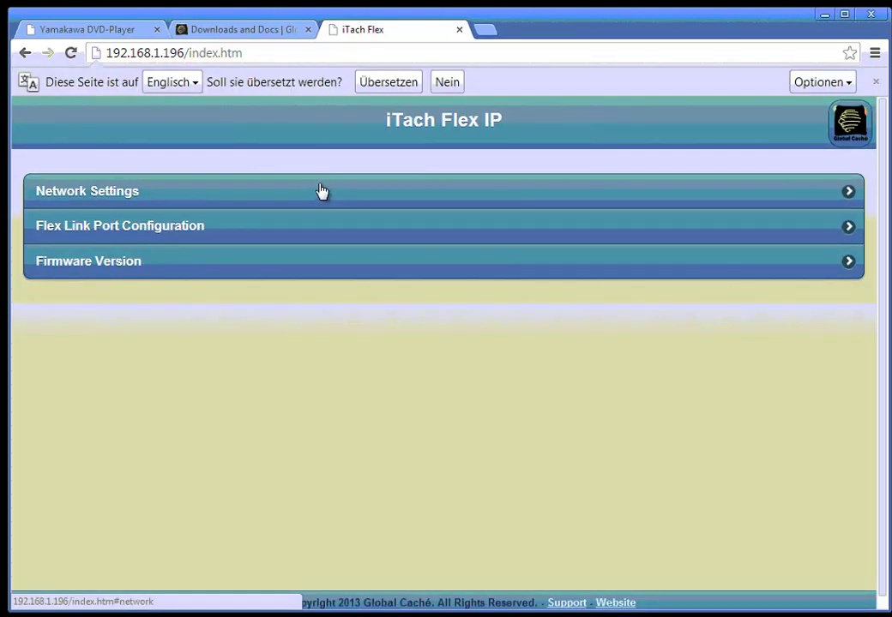
left_click(878, 83)
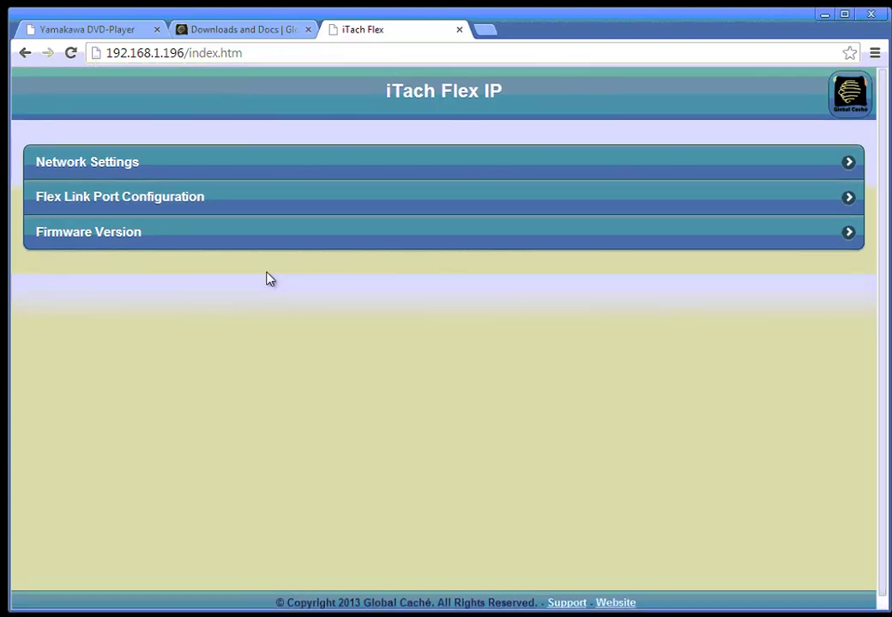
Inspect the iTach Flex's network settings, including the static IP fields for disabled DHCP, without saving changes, and return to the main page
left_click(97, 165)
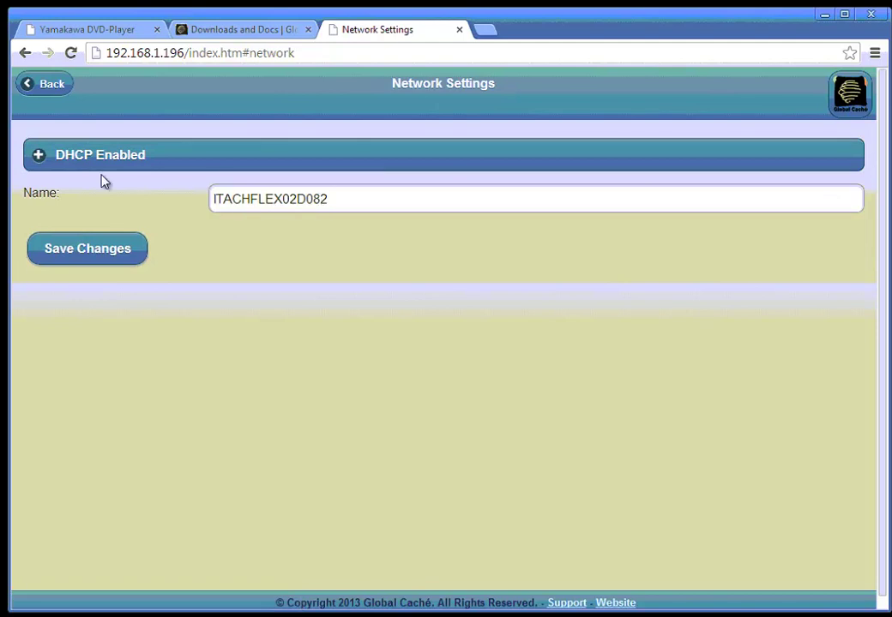
left_click(38, 161)
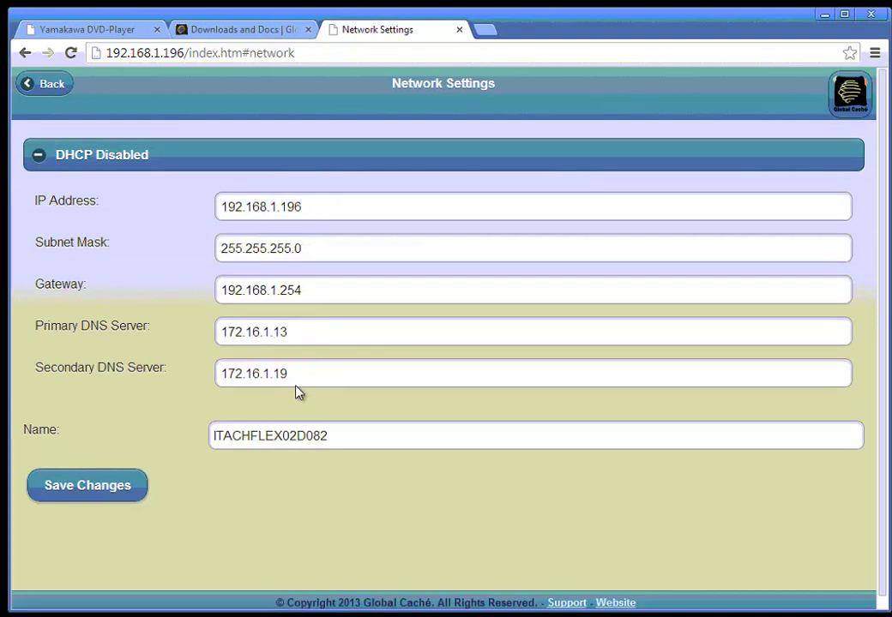
left_click(40, 160)
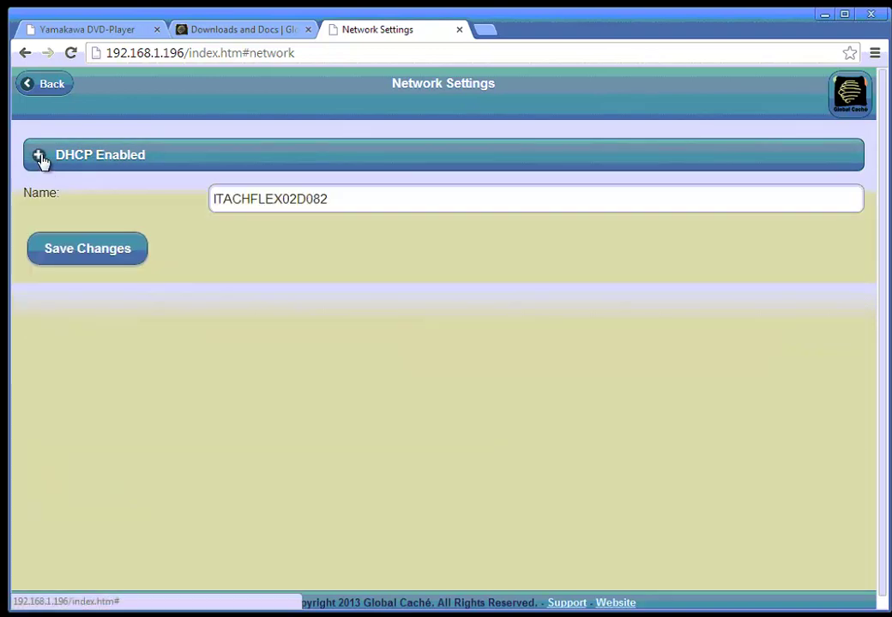
left_click(34, 83)
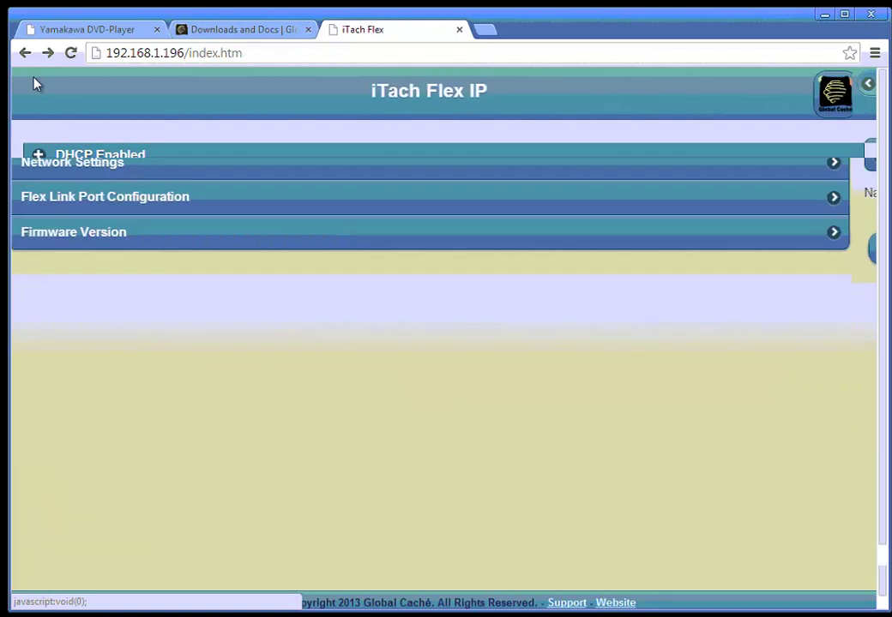
Review the iTach Flex's Flex Link port configuration and its firmware version, returning to the main page without saving changes
left_click(98, 210)
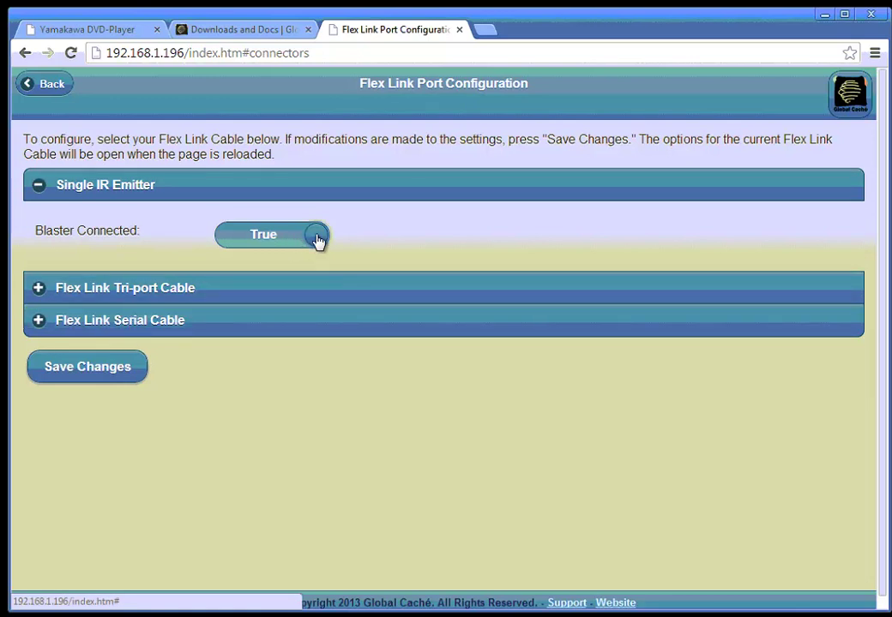
left_click_drag(318, 240, 342, 247)
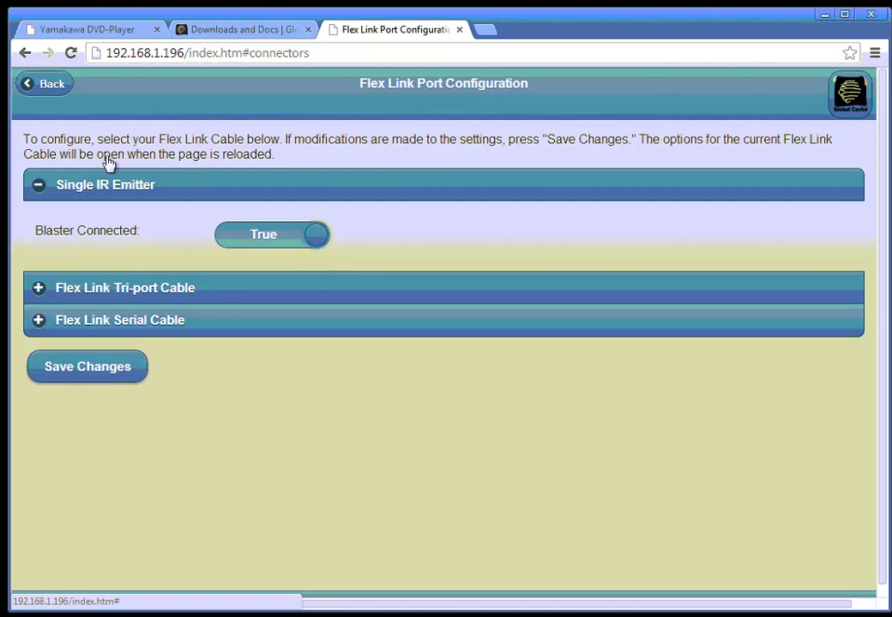
left_click(53, 86)
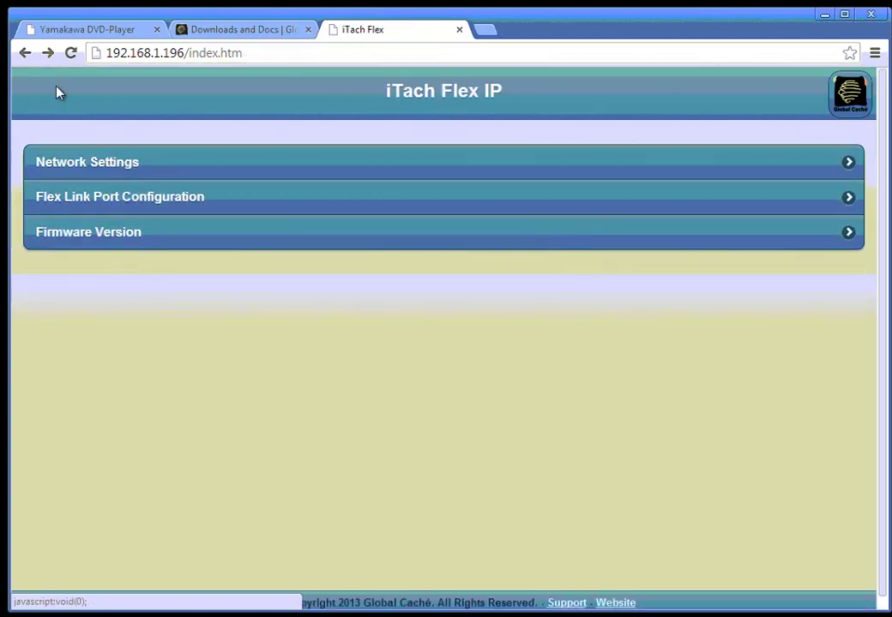
left_click(144, 247)
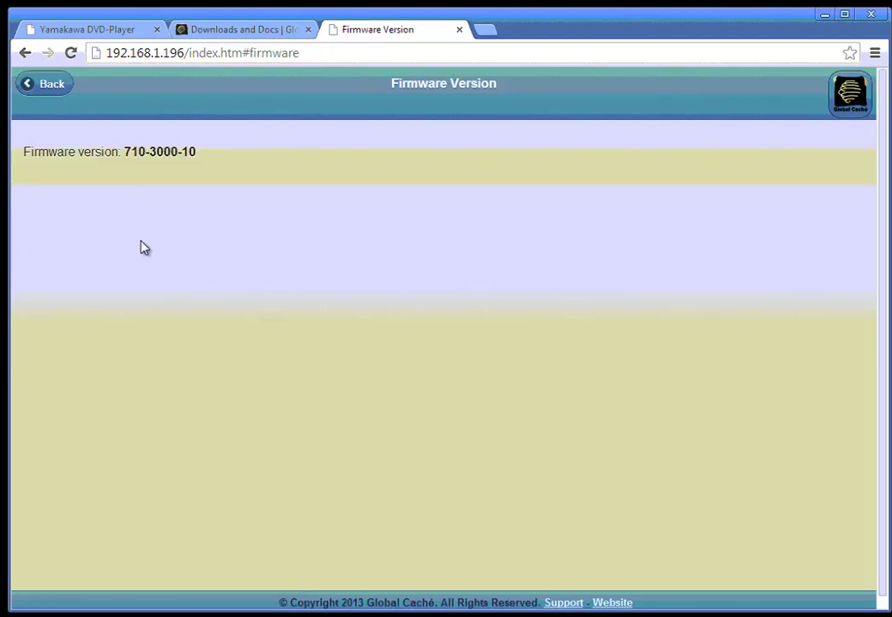
left_click(51, 86)
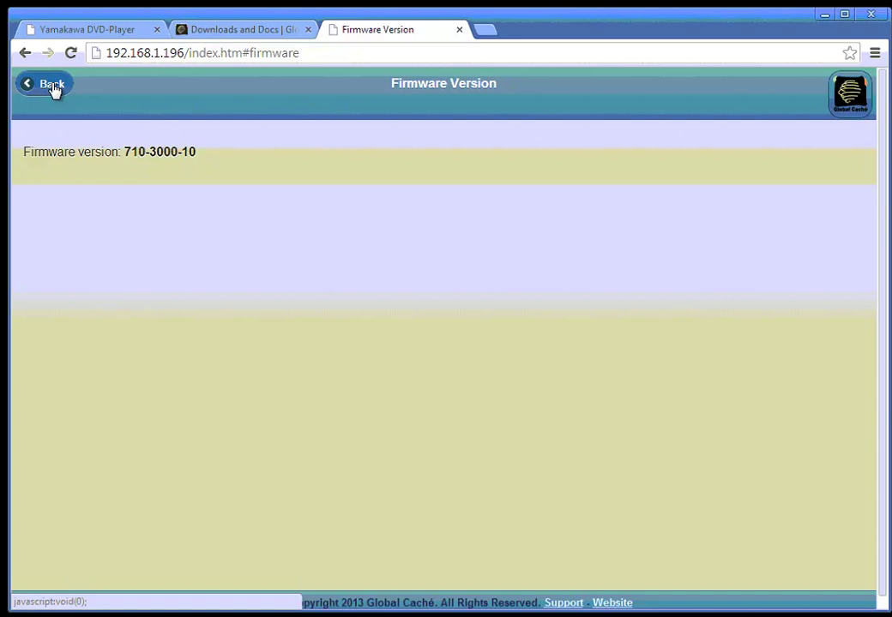
Launch iLearn from the desktop and choose iTach Flex Learner as the IR learner
left_click(824, 14)
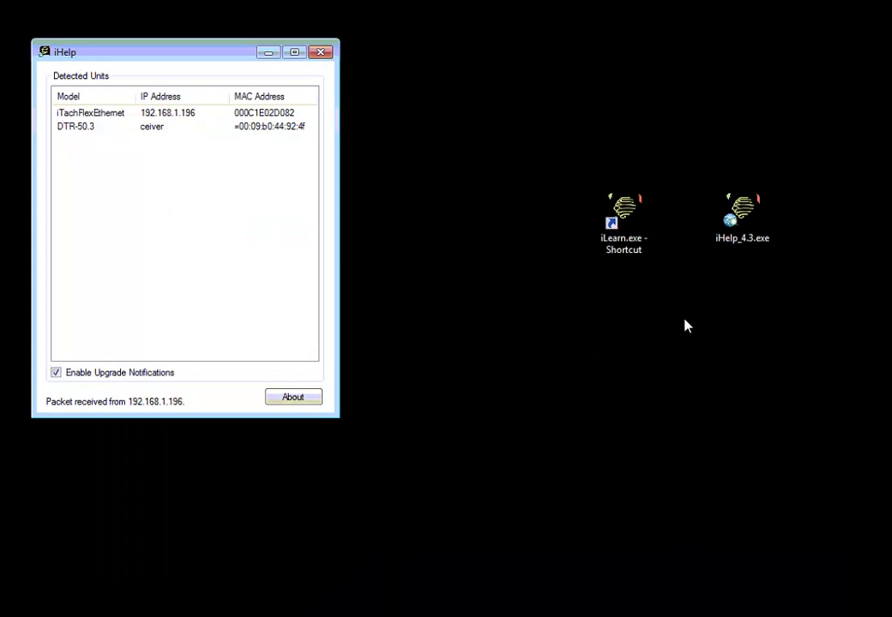
double_click(623, 213)
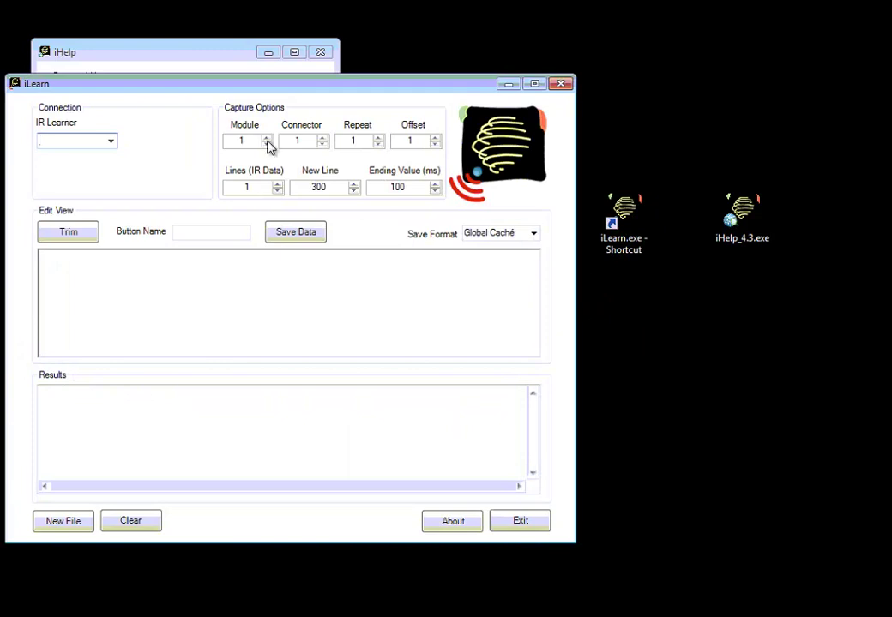
left_click(111, 142)
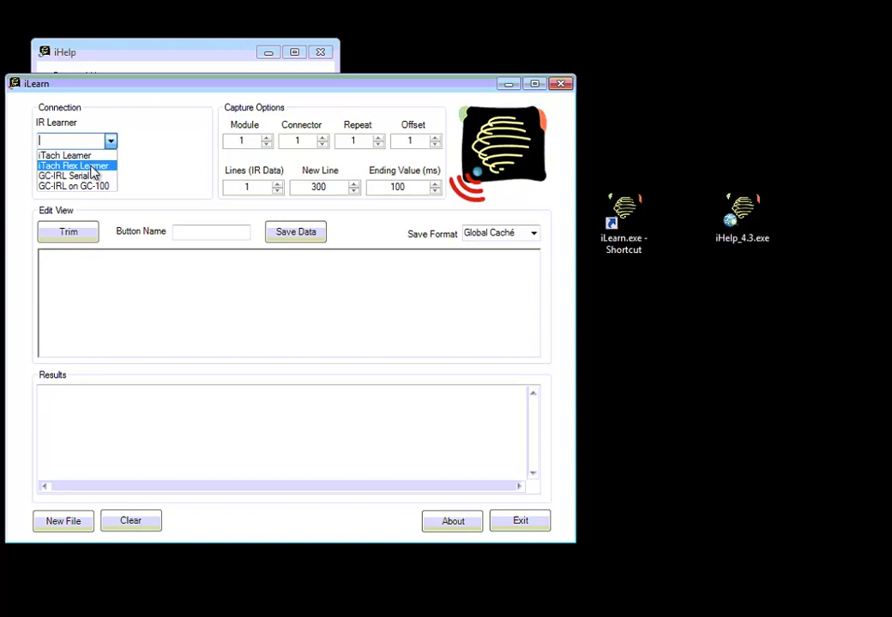
left_click(93, 168)
Set the learner's IP address to 192.168.1.196 and connect to the unit
left_click(191, 139)
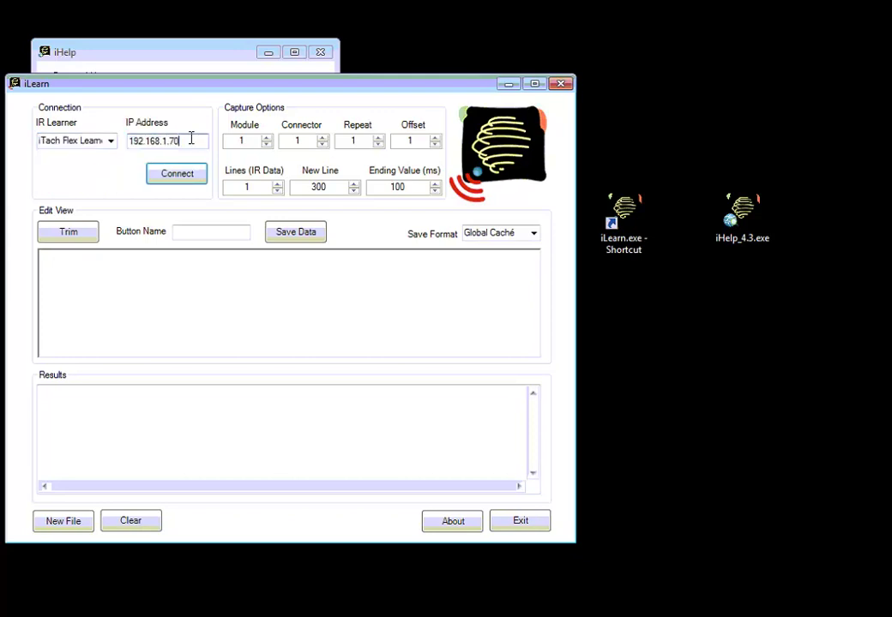
key("BackSpace")
key("BackSpace")
type("196")
left_click(180, 183)
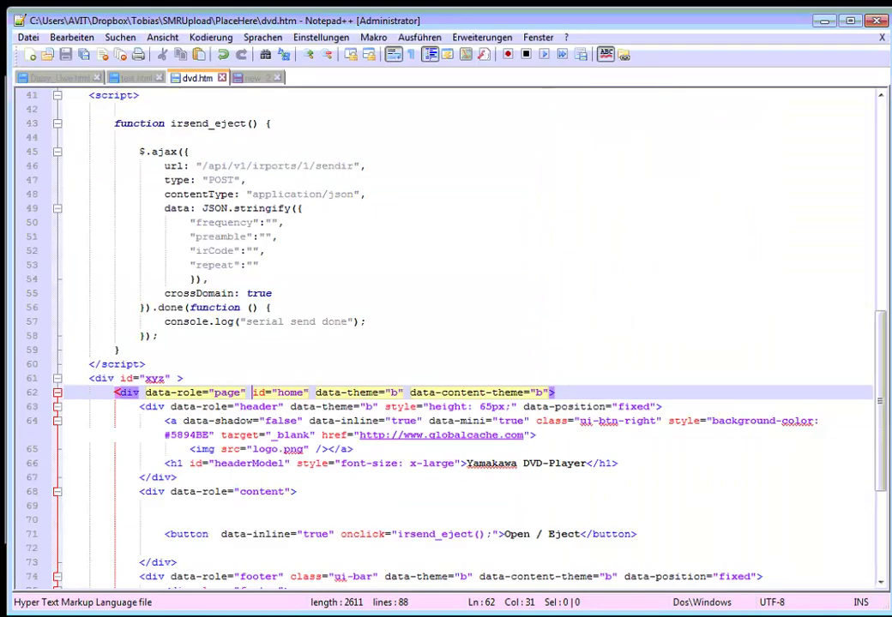
Look through dvd.htm in Notepad++ from its head and styles to the script, and highlight the whole irsend_eject function
left_click(354, 297)
scroll(410, 329, "up", 8)
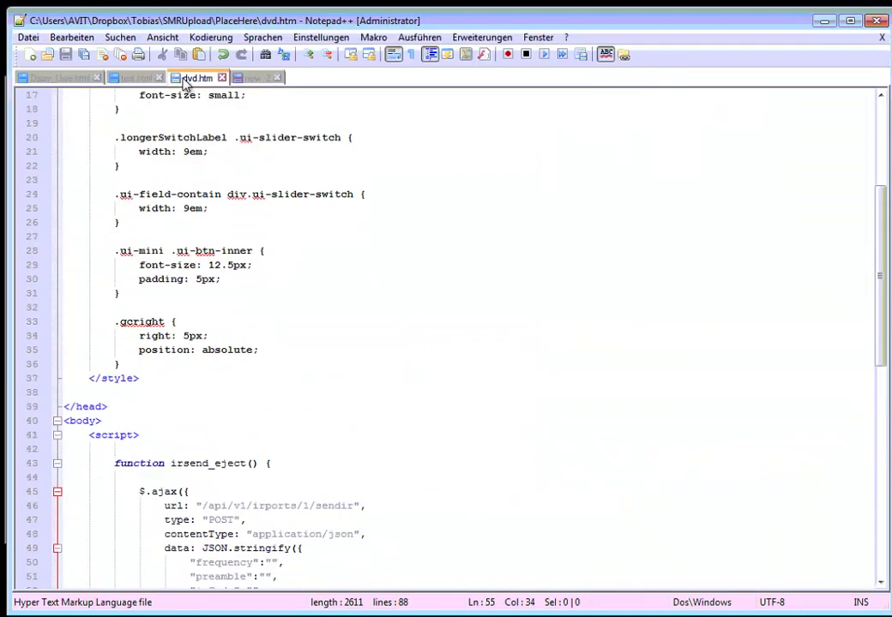
left_click(424, 273)
scroll(424, 272, "up", 5)
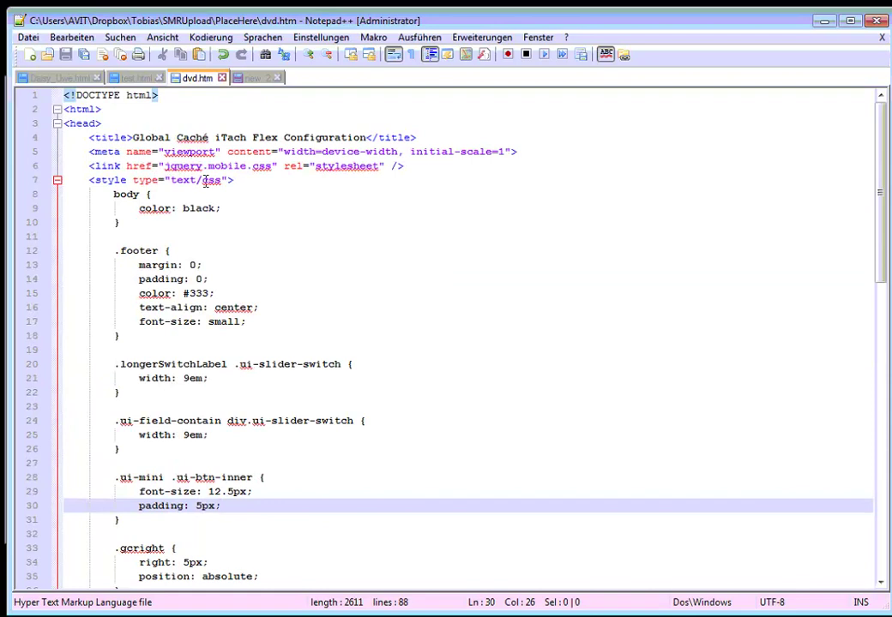
left_click(364, 480)
scroll(364, 480, "down", 9)
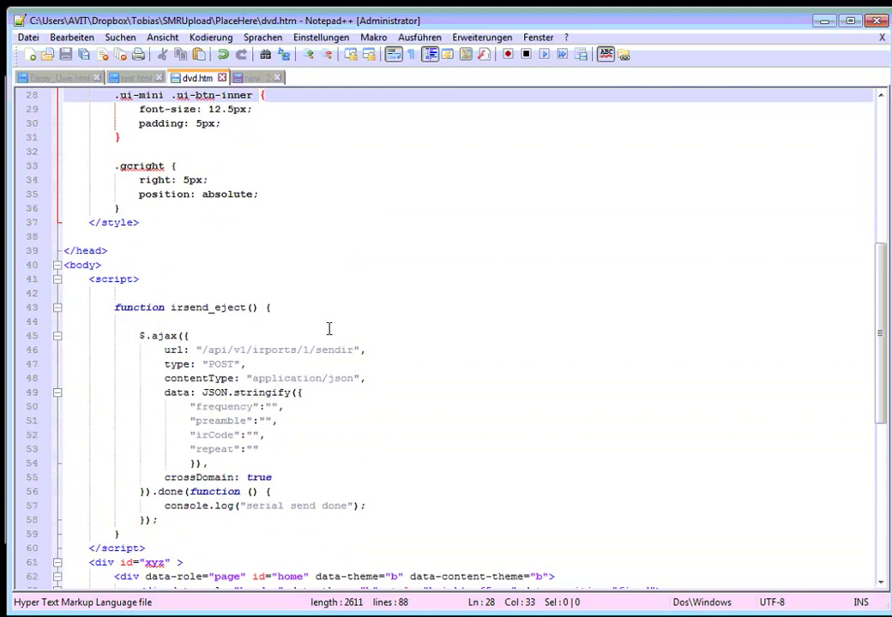
scroll(415, 364, "down", 1)
scroll(415, 364, "down", 2)
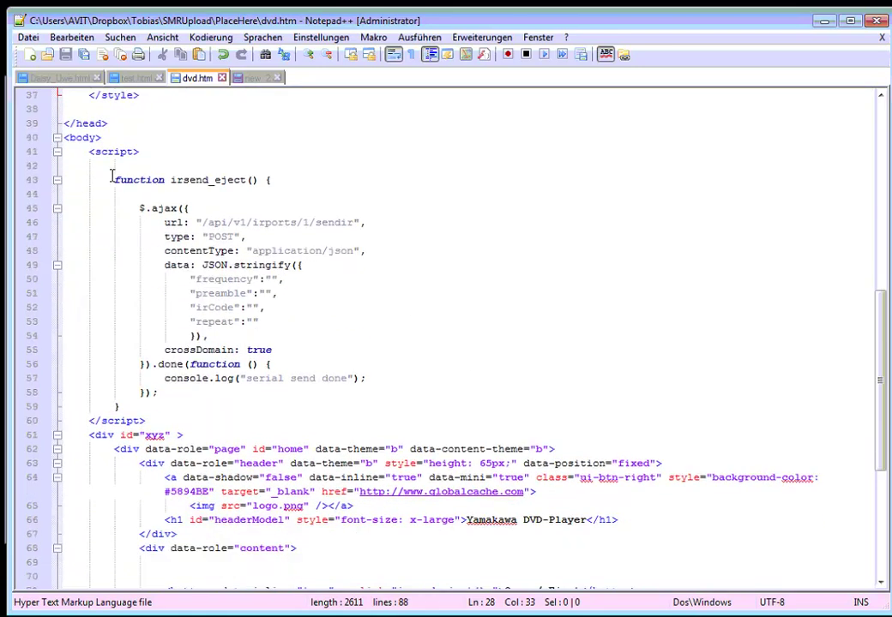
left_click_drag(114, 179, 333, 409)
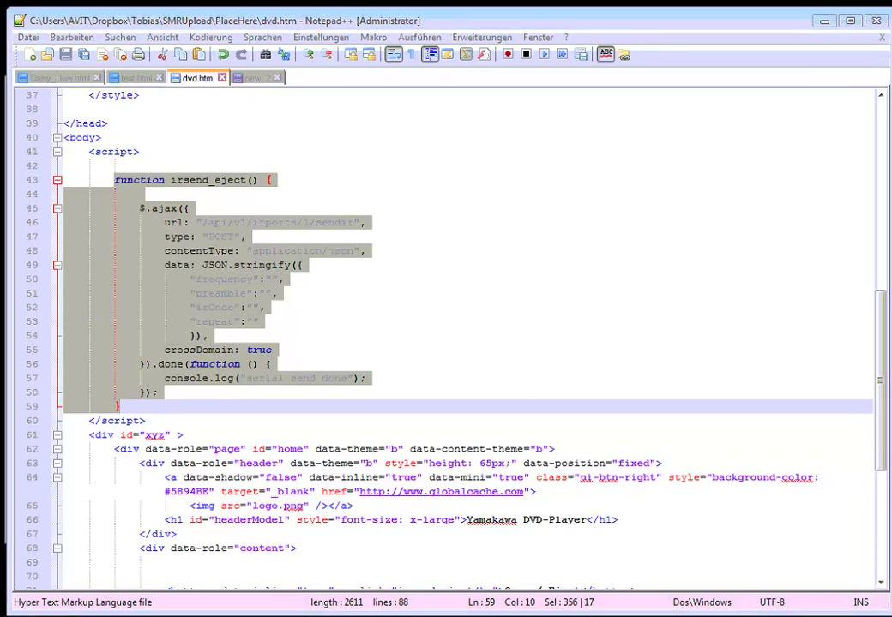
Switch to the browser and locate the iTach Flex HTTP API document on the Global Caché downloads page
key("alt+Tab")
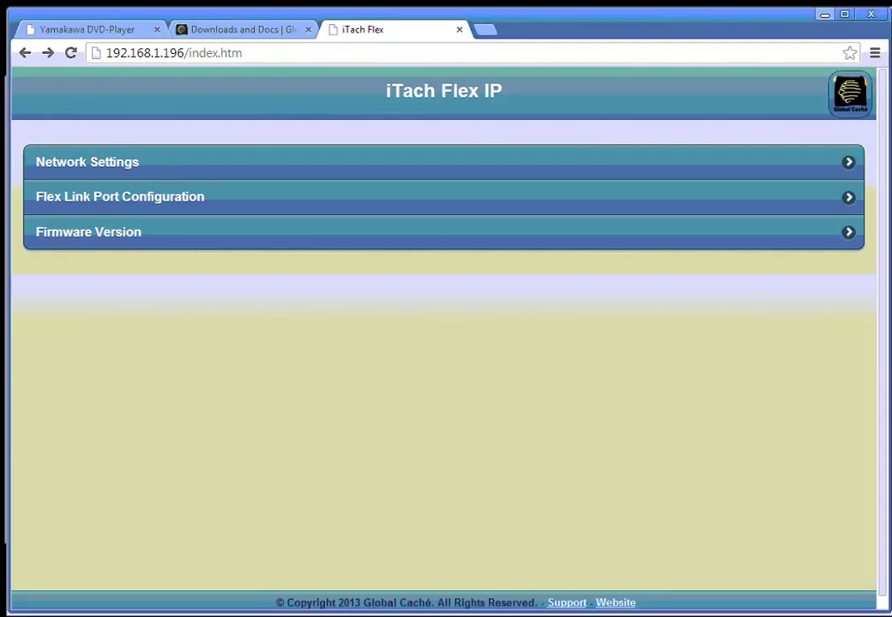
left_click(231, 36)
scroll(725, 403, "down", 3)
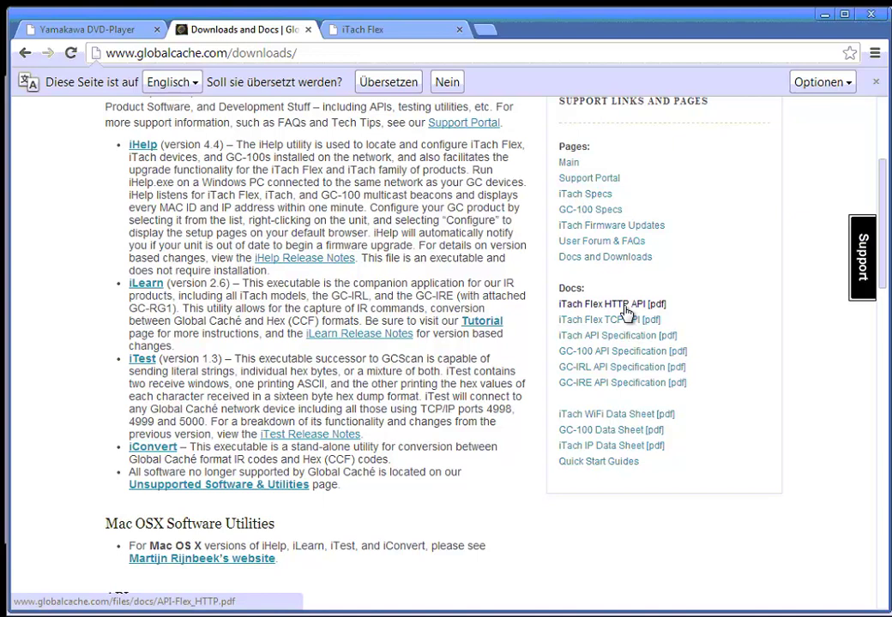
left_click(821, 15)
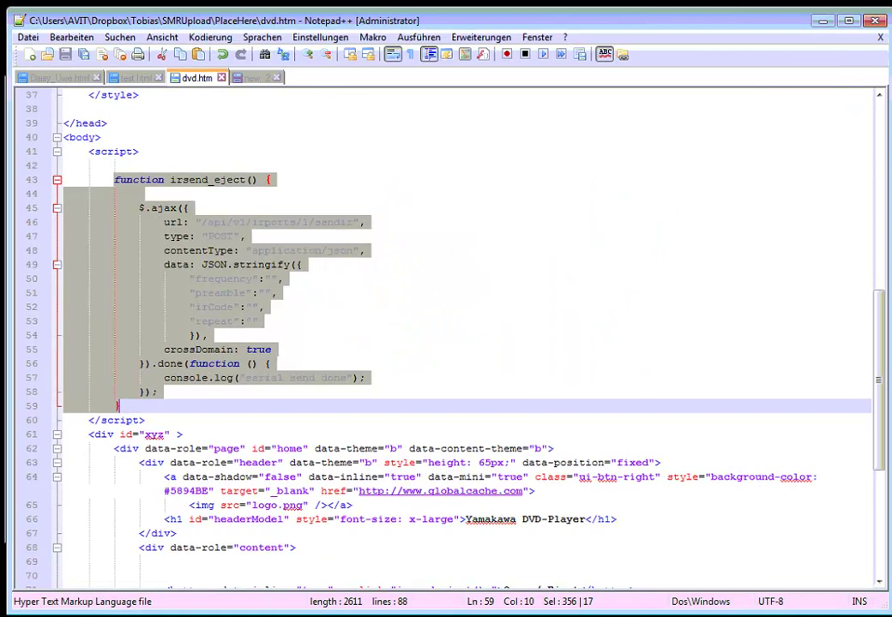
Read the IR Command Transmission section of API-Flex_HTTP.pdf in Adobe Reader, including its JSON parameters, and return to dvd.htm in Notepad++
left_click(821, 19)
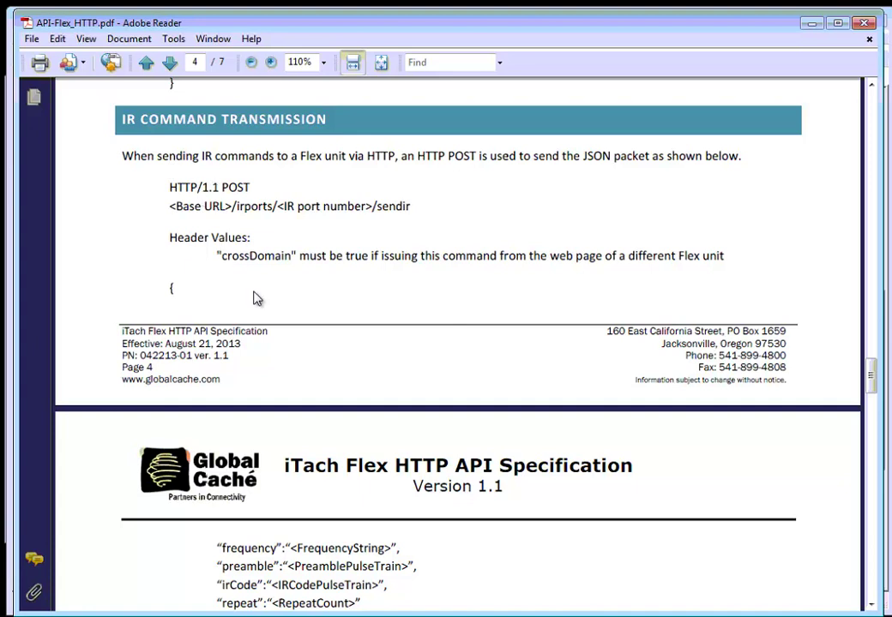
scroll(229, 274, "down", 1)
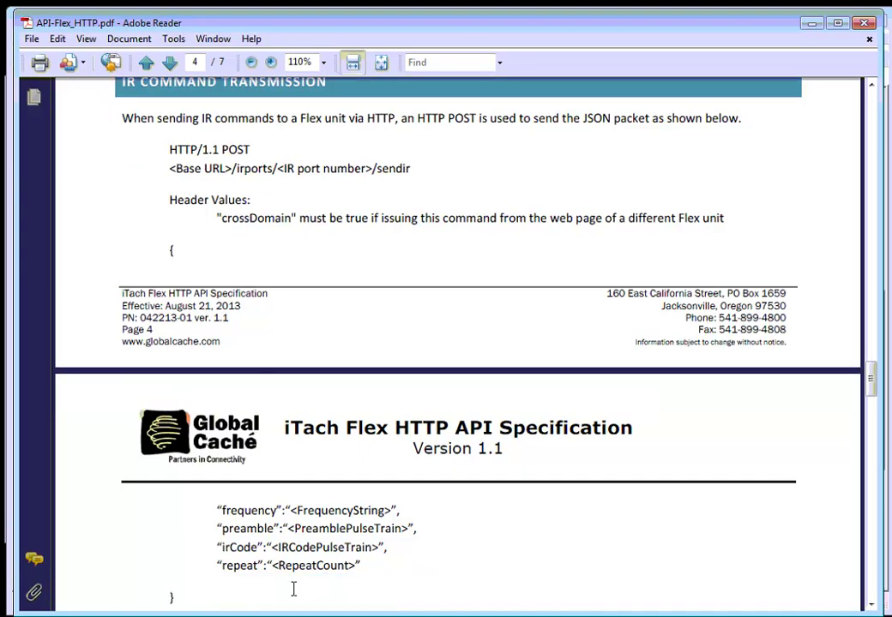
scroll(309, 548, "down", 12)
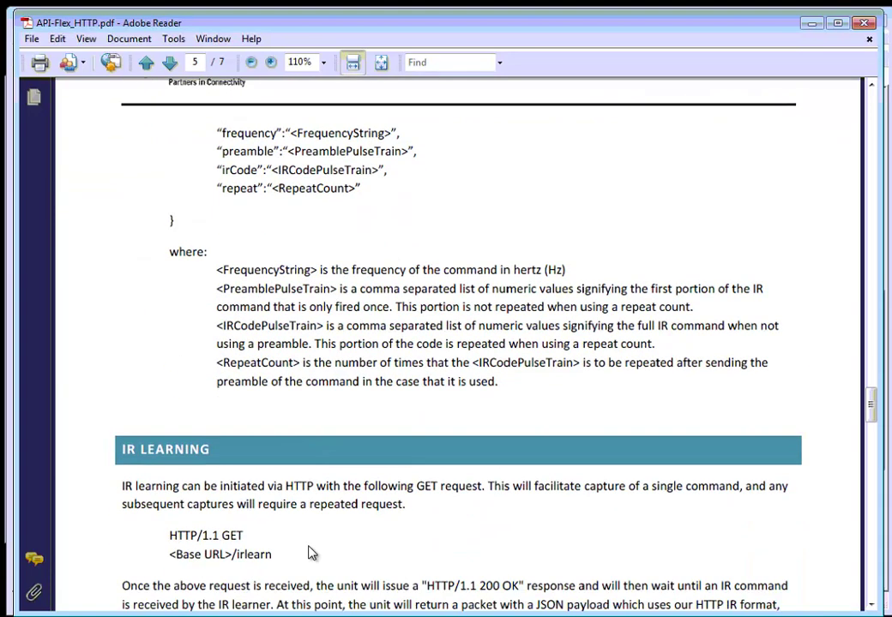
scroll(310, 553, "up", 4)
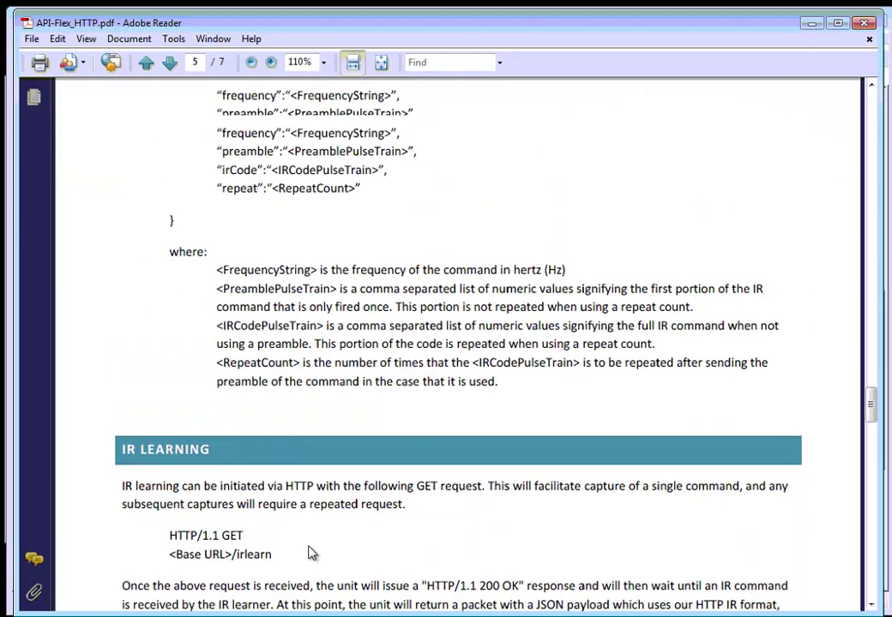
left_click(810, 25)
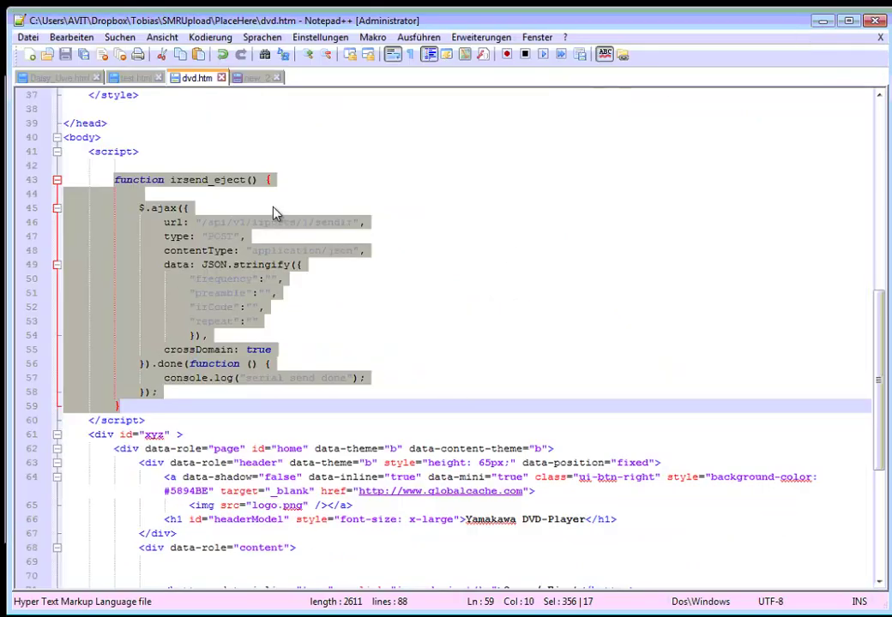
Look up the carrier frequency in the captured iLearn data and set "frequency" in dvd.htm's irsend_eject function to 38004
left_click(334, 311)
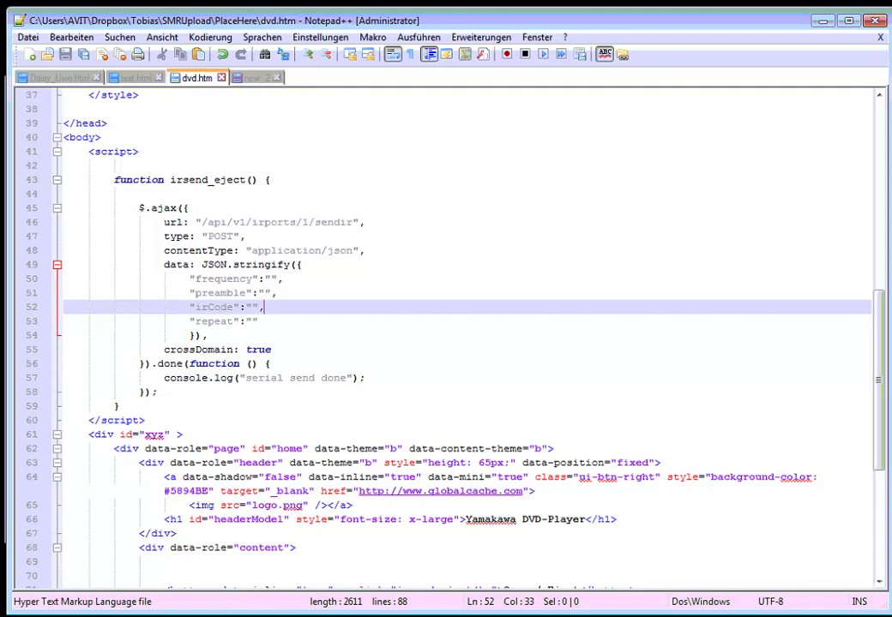
key("alt+Tab")
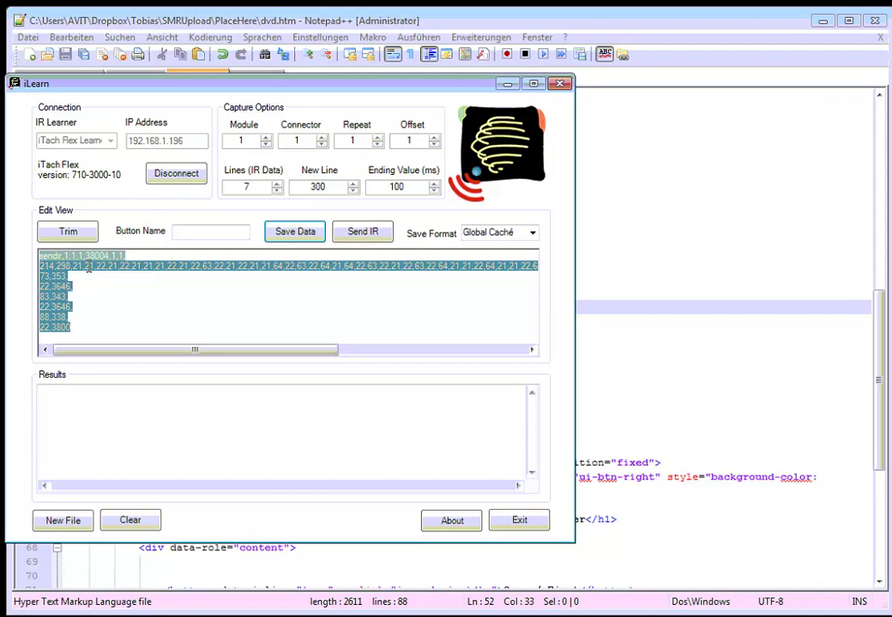
left_click(714, 250)
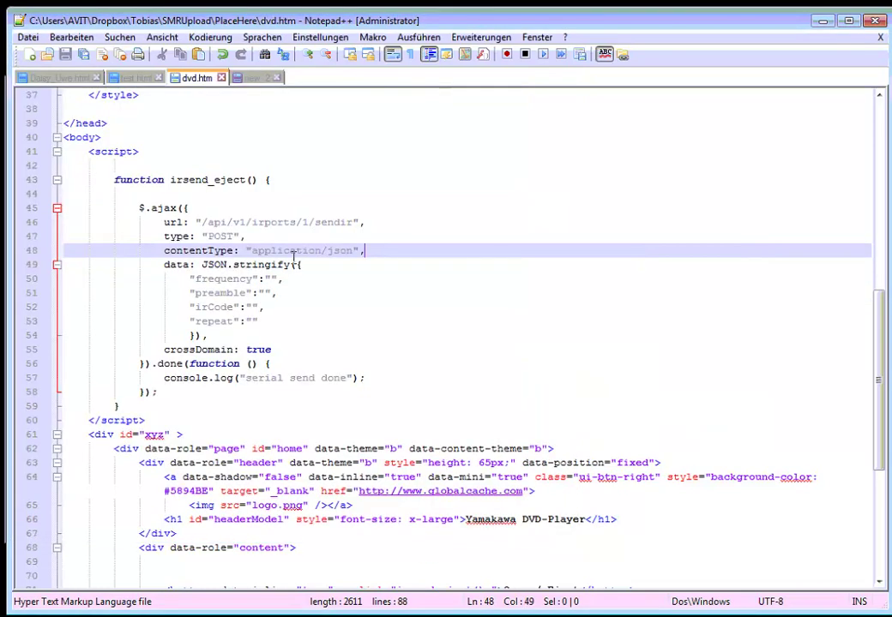
left_click(269, 280)
left_click(272, 280)
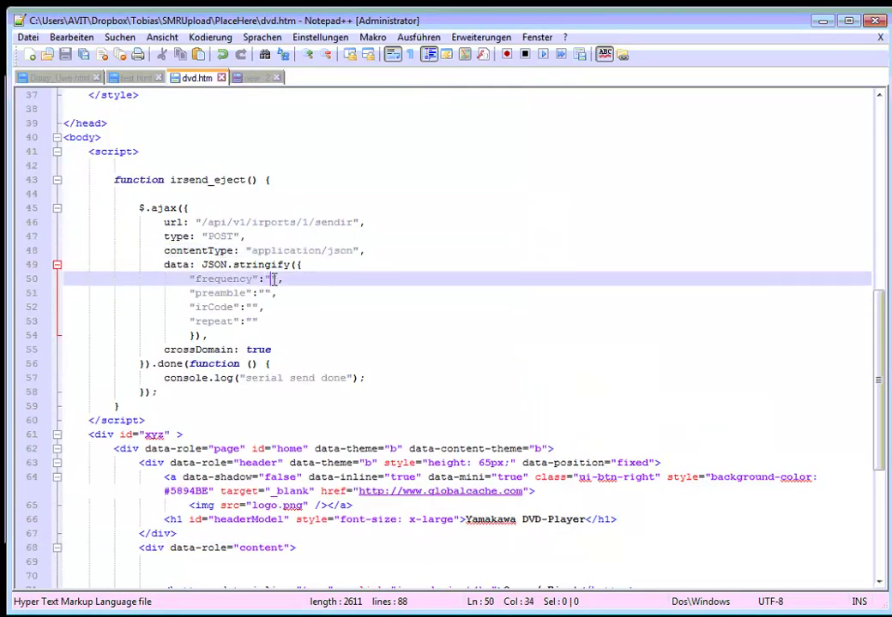
type("38004")
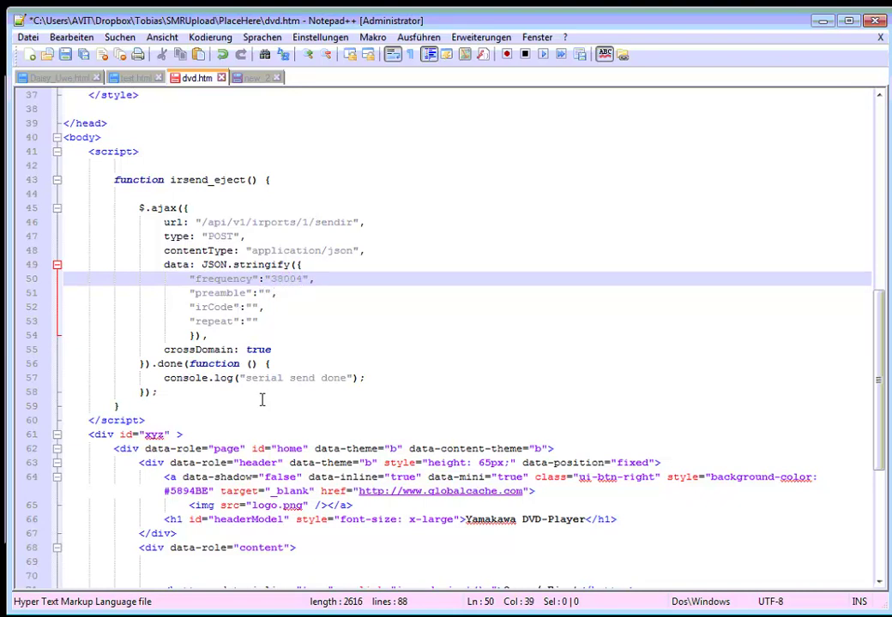
Copy the IR data line starting 214,298 from iLearn into the empty Notepad++ document new 2 and delete the trailing comma after 1514
key("alt+Tab")
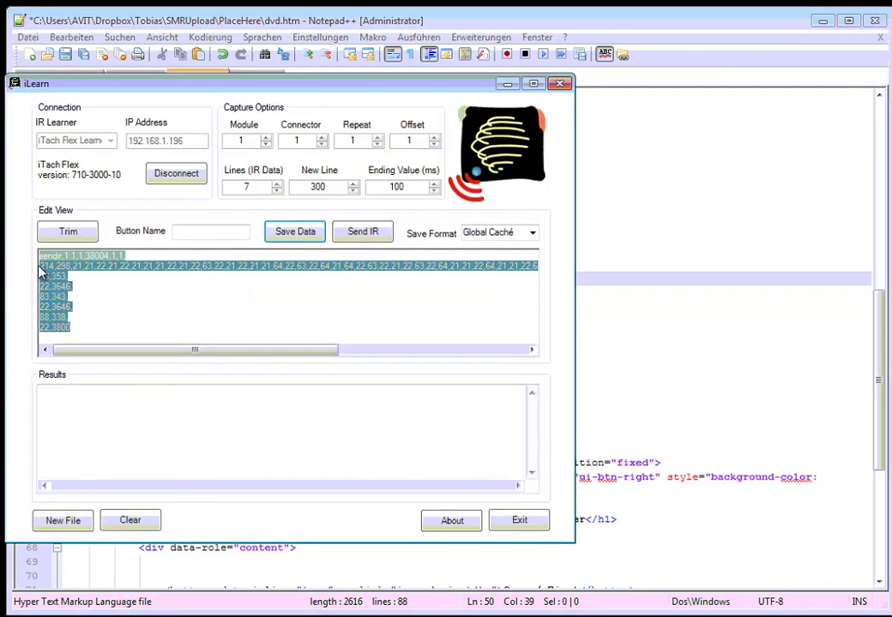
left_click_drag(39, 266, 112, 269)
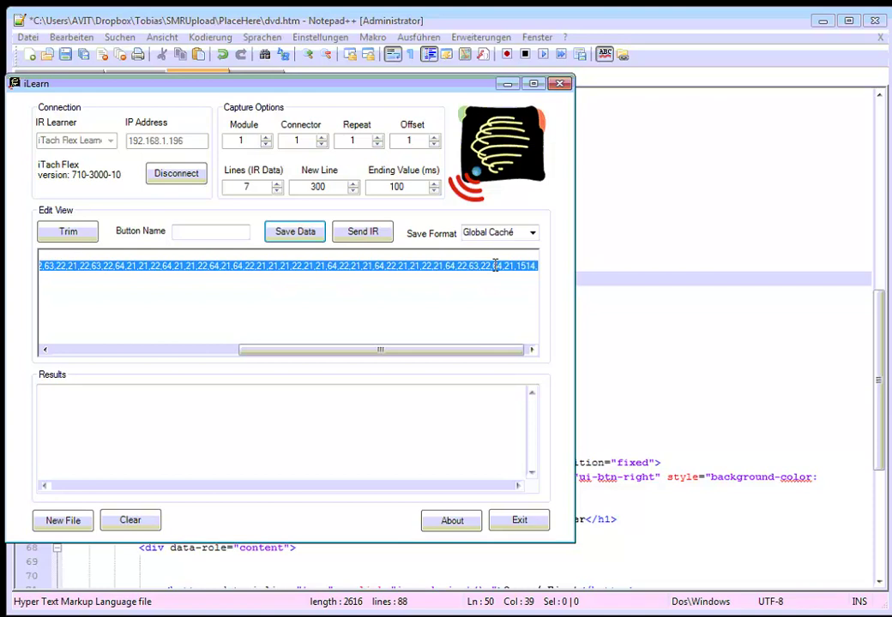
key("ctrl+a")
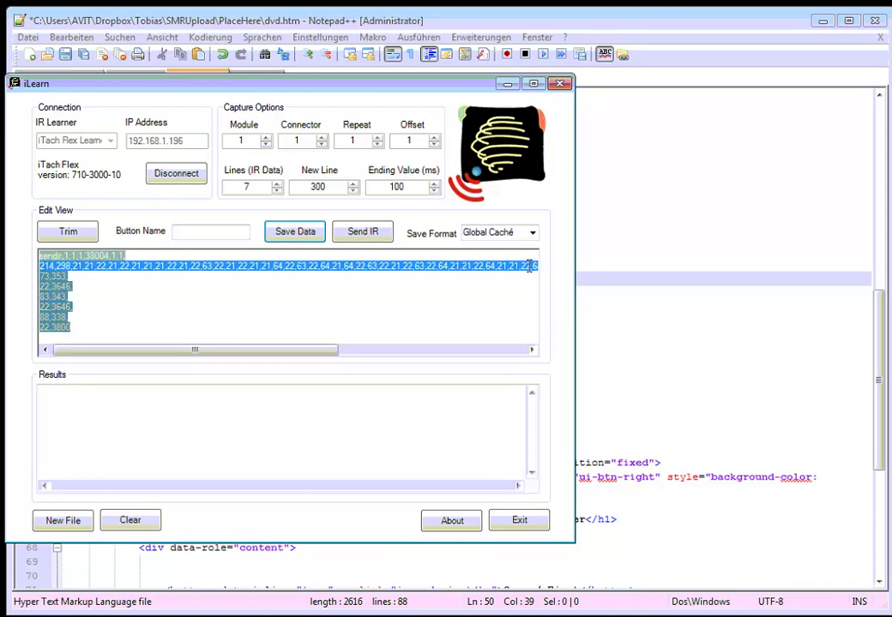
key("alt+Tab")
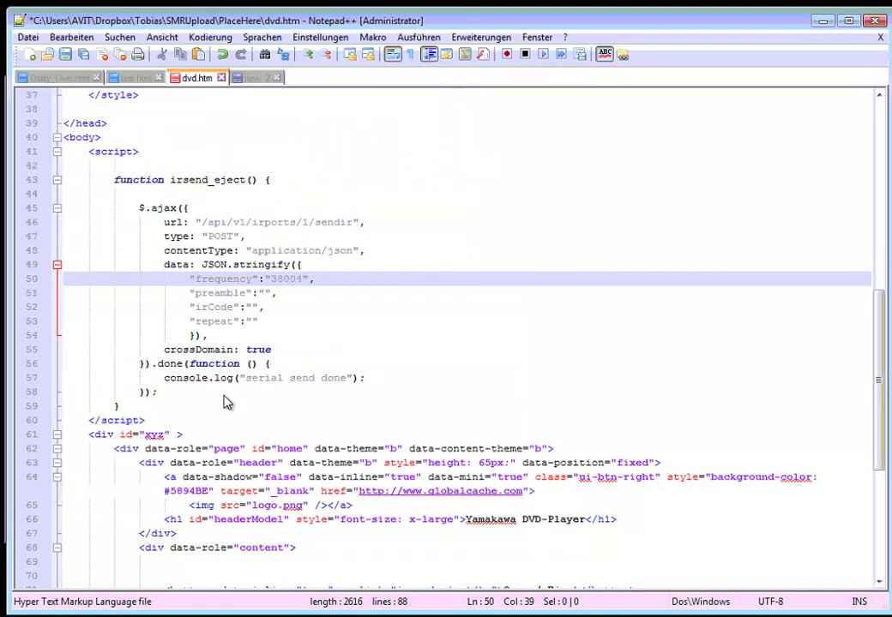
left_click(252, 79)
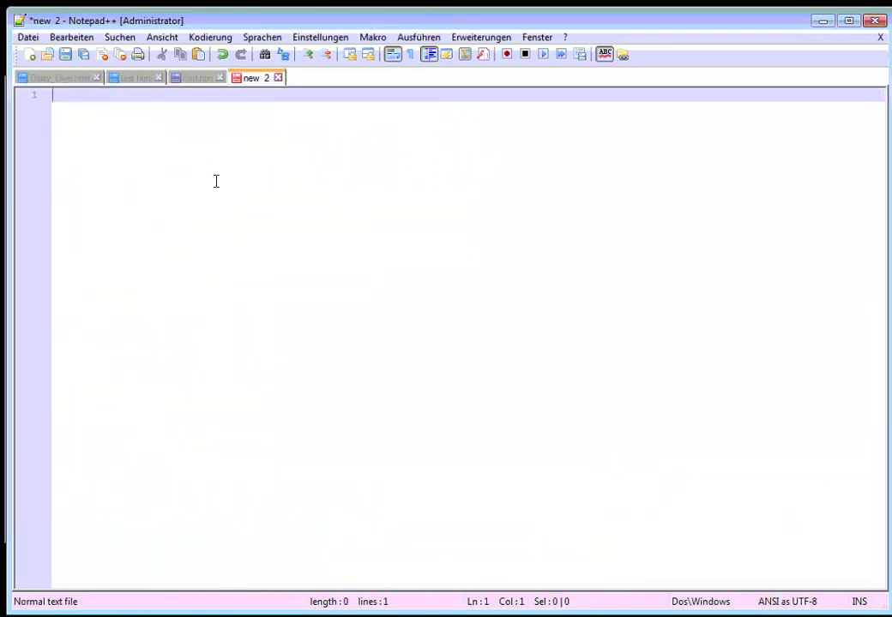
type("214,298,21,21,22,21,22,21,21,21,22,21,22,63,22,21,22,21,21,64,22,63,22,64,21,64,22,63,22,21,22,63,22,64,21,21,22,64,21,21,22,64,21,64,22,21,21,21,22,21,21,64,22,21,21,64,22,21,21,22,21,64,22,63,22,64,21,1514,")
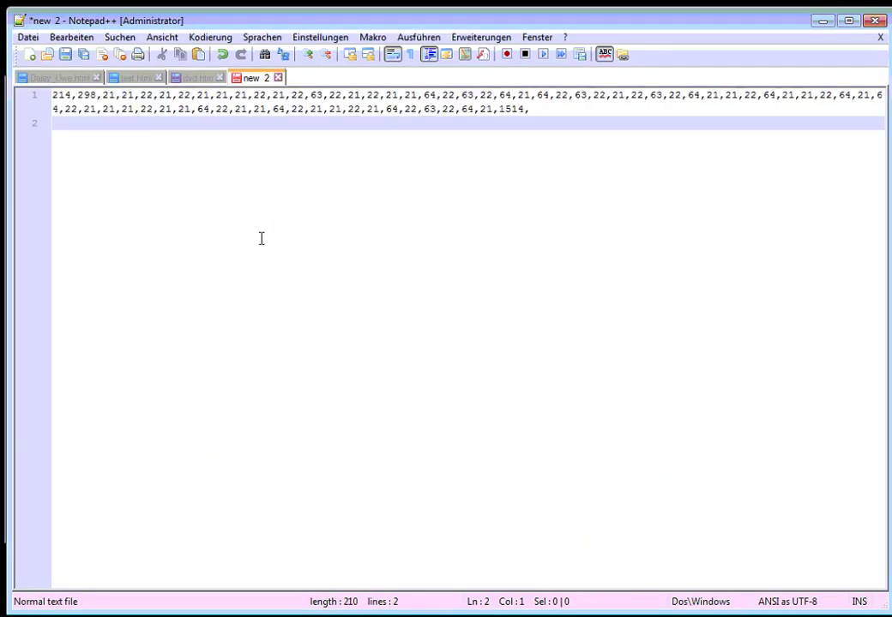
left_click(548, 113)
key("BackSpace")
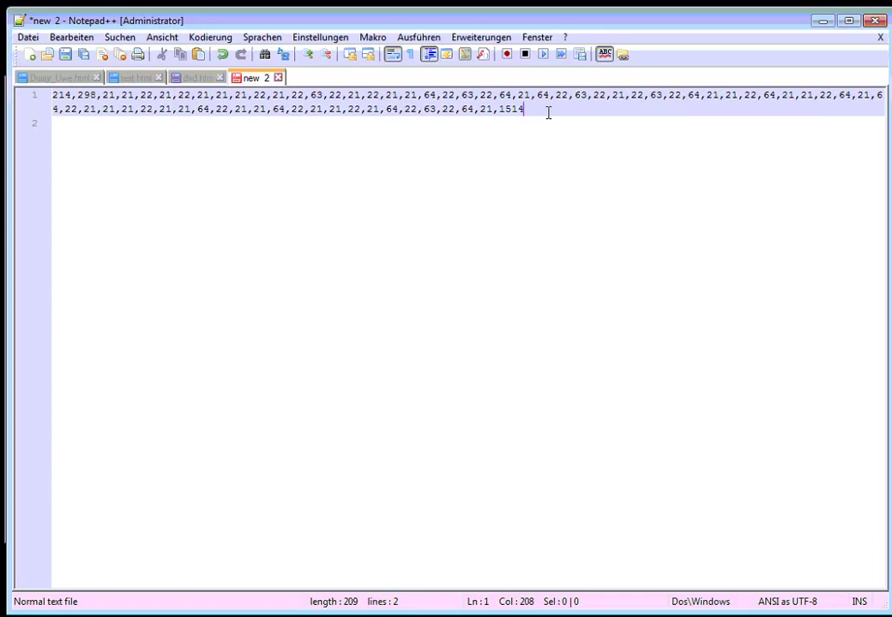
Copy the cleaned code from 214,298 to 1514 and paste it as the "irCode" value in dvd.htm
key("shift+Up")
key("shift+Home")
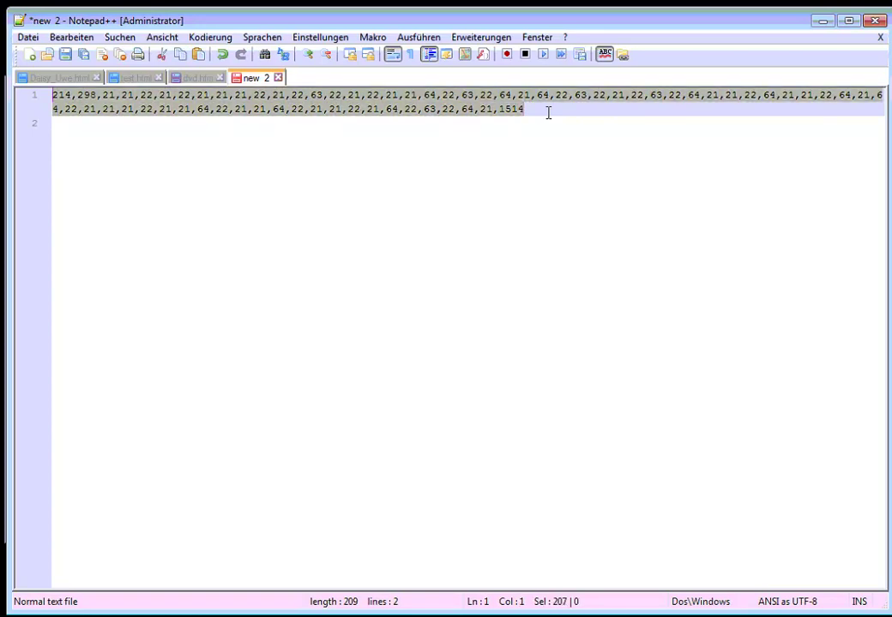
left_click(194, 79)
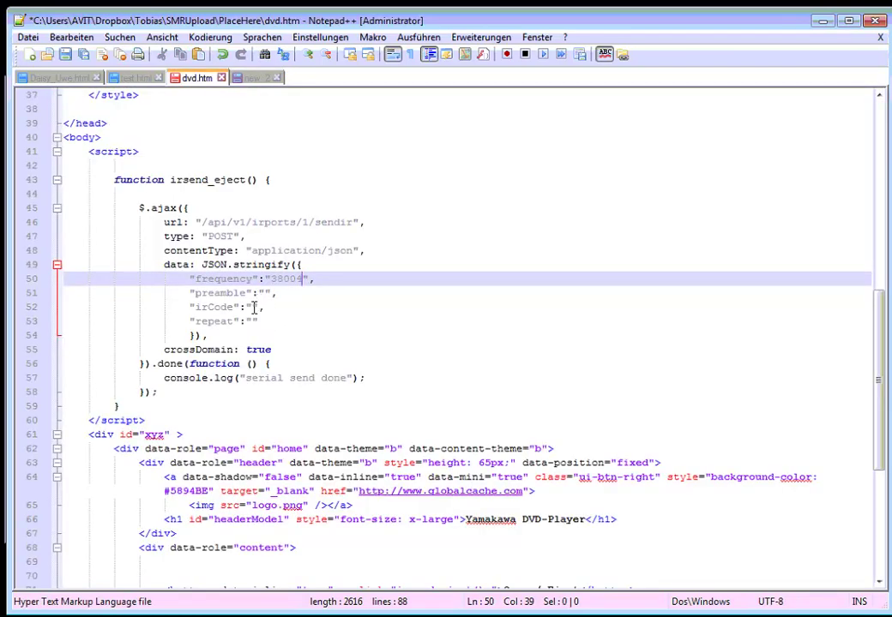
left_click(252, 308)
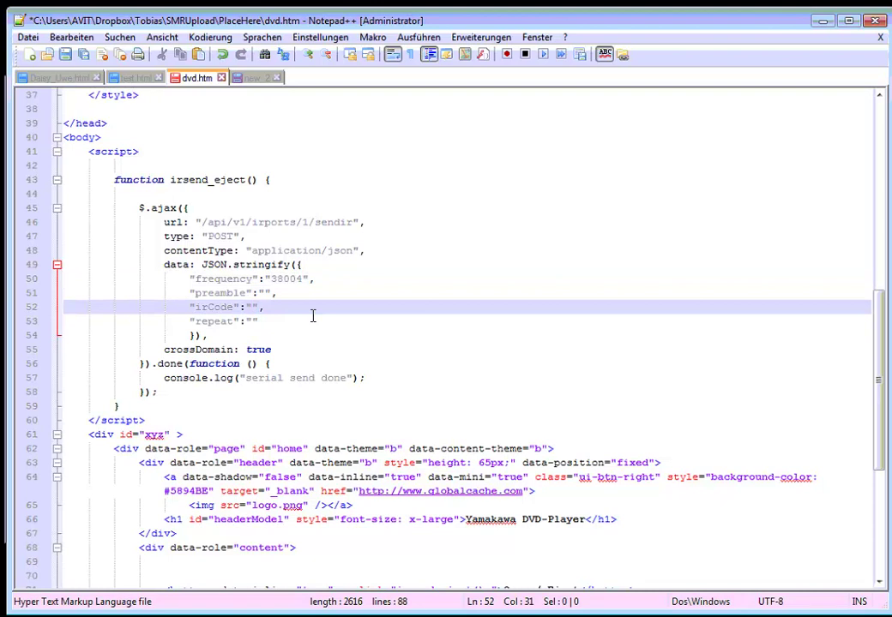
key("ctrl+v")
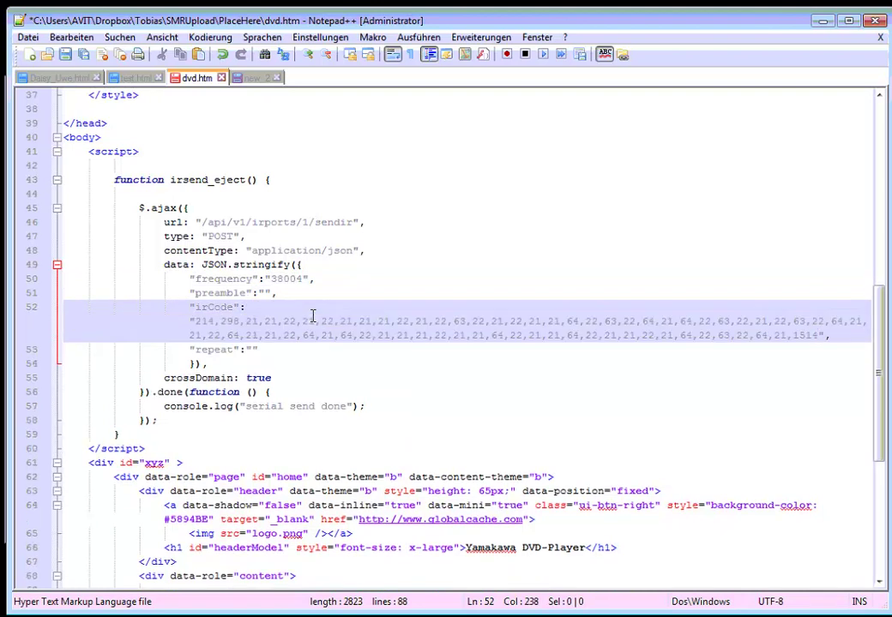
Set "repeat" to 1 in the irsend_eject function and save dvd.htm
left_click(253, 354)
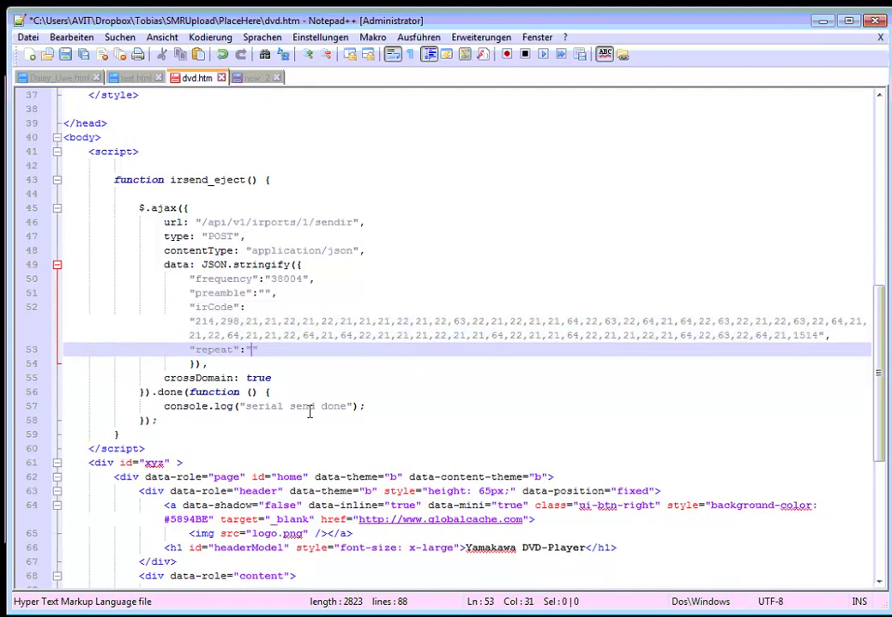
type("1")
left_click(394, 251)
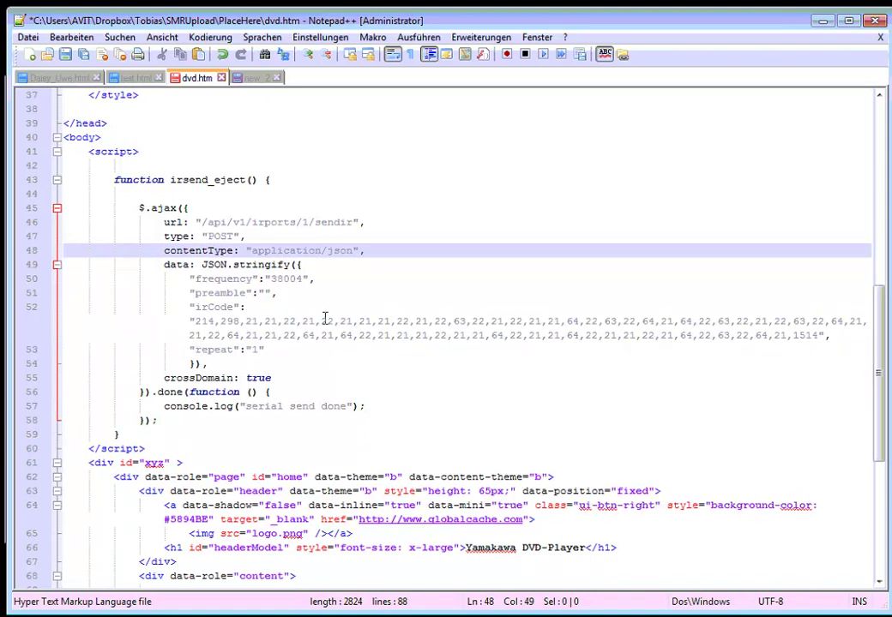
left_click(64, 54)
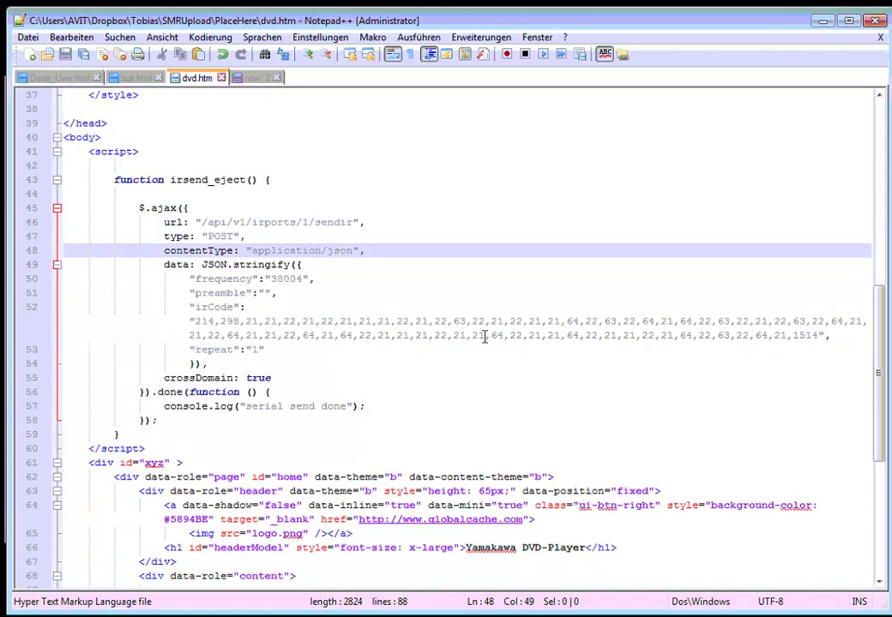
Examine how the Open / Eject button's onclick attribute calls the irsend_eject function, and review the function in the script
left_click(172, 179)
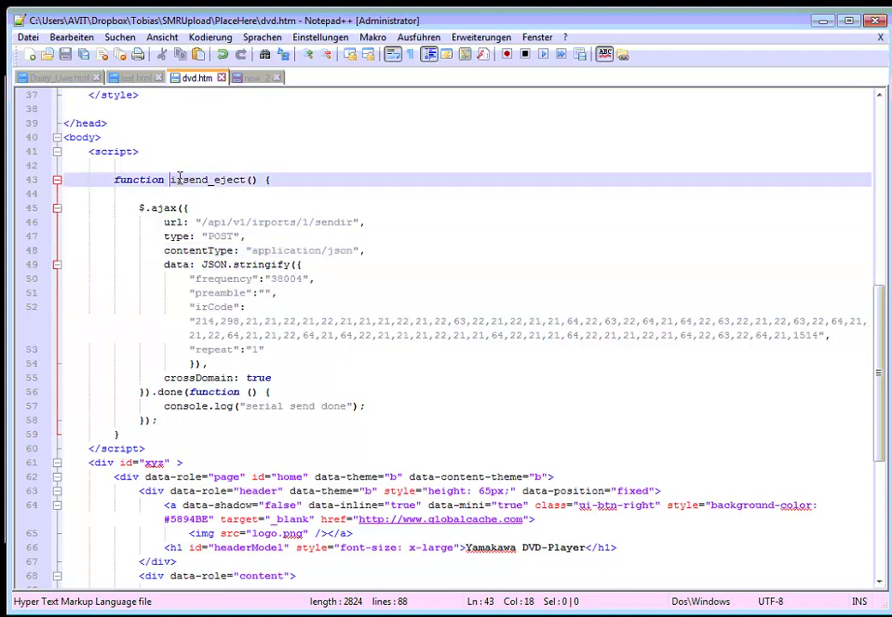
left_click_drag(172, 179, 246, 179)
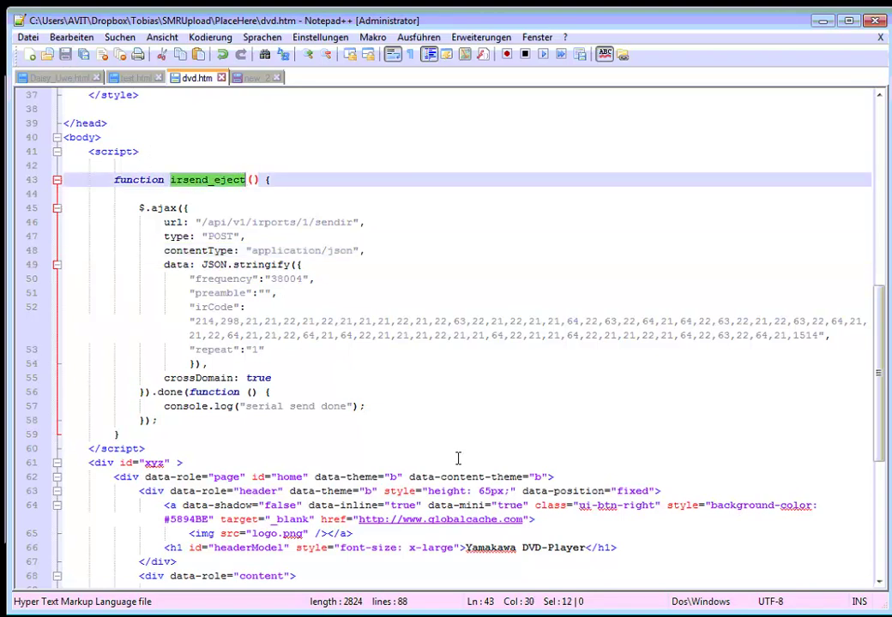
scroll(463, 445, "down", 4)
scroll(484, 431, "down", 3)
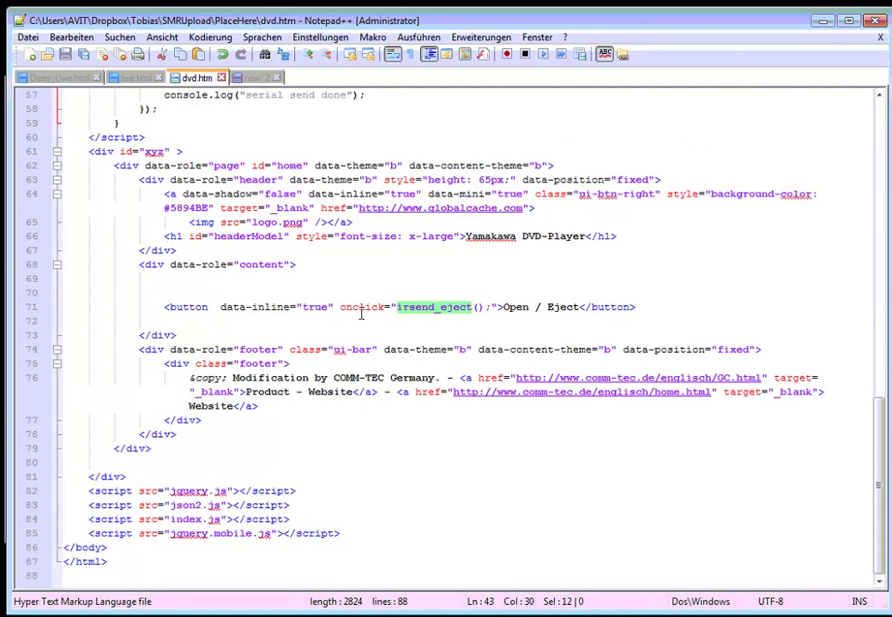
left_click_drag(342, 309, 487, 307)
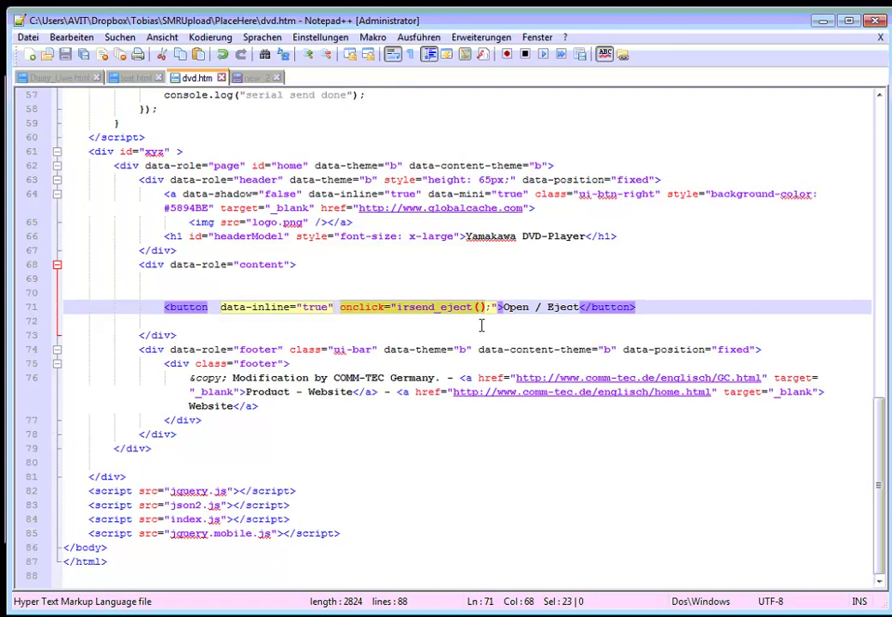
left_click(384, 250)
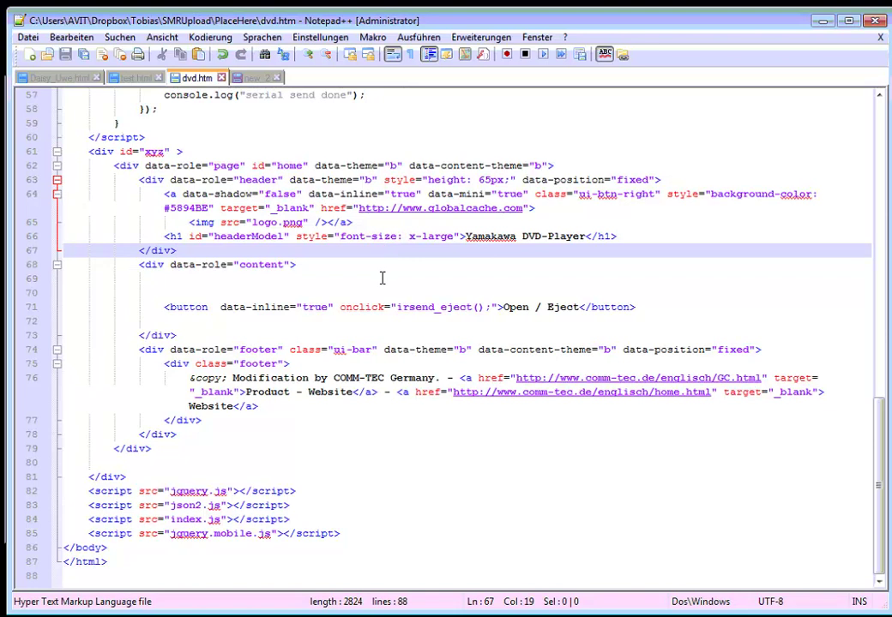
scroll(382, 278, "up", 1)
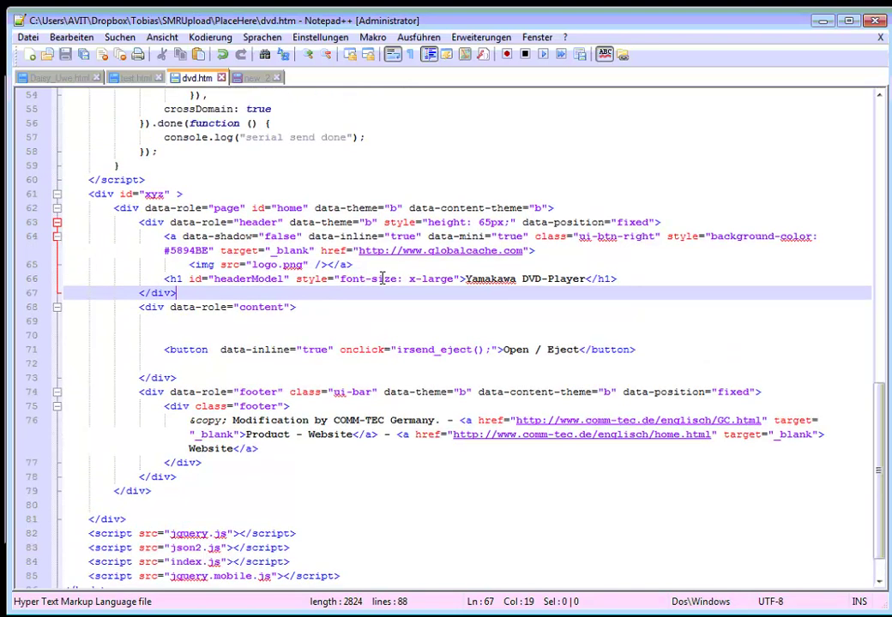
scroll(383, 278, "up", 6)
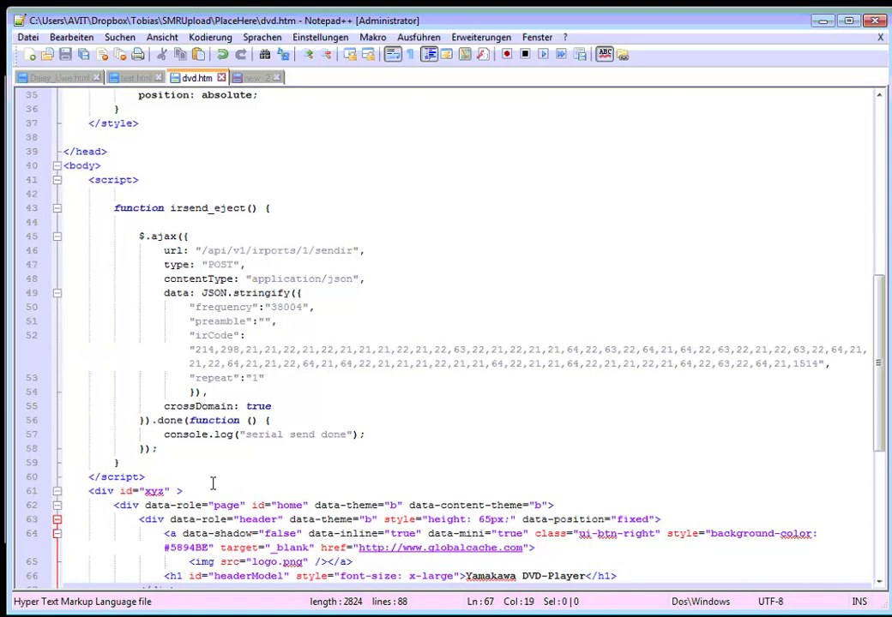
Switch to the SMRUpload folder in Windows Explorer, check for dvd.htm in its PlaceHere subfolder, and return to SMRUpload
key("alt+Tab")
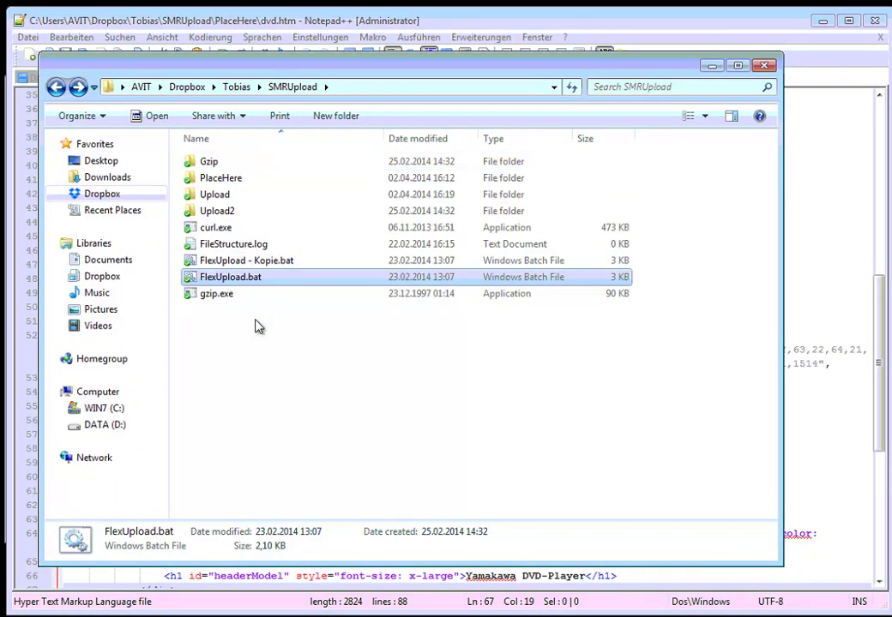
double_click(214, 180)
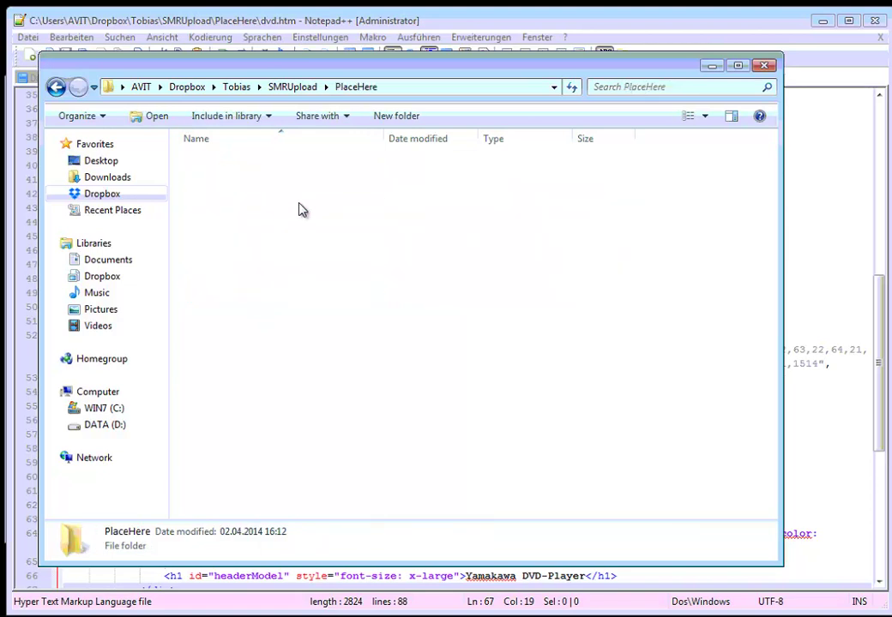
left_click(228, 197)
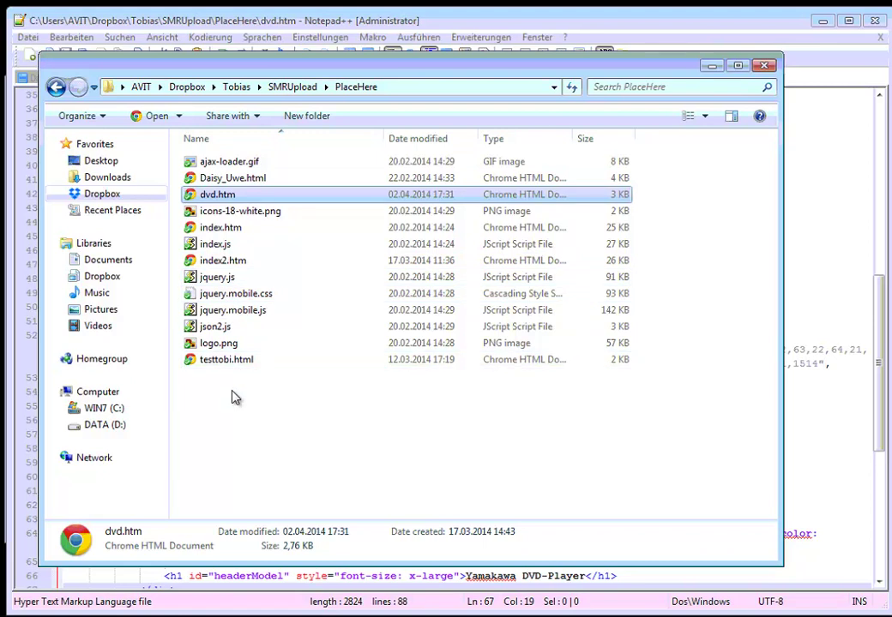
left_click(57, 89)
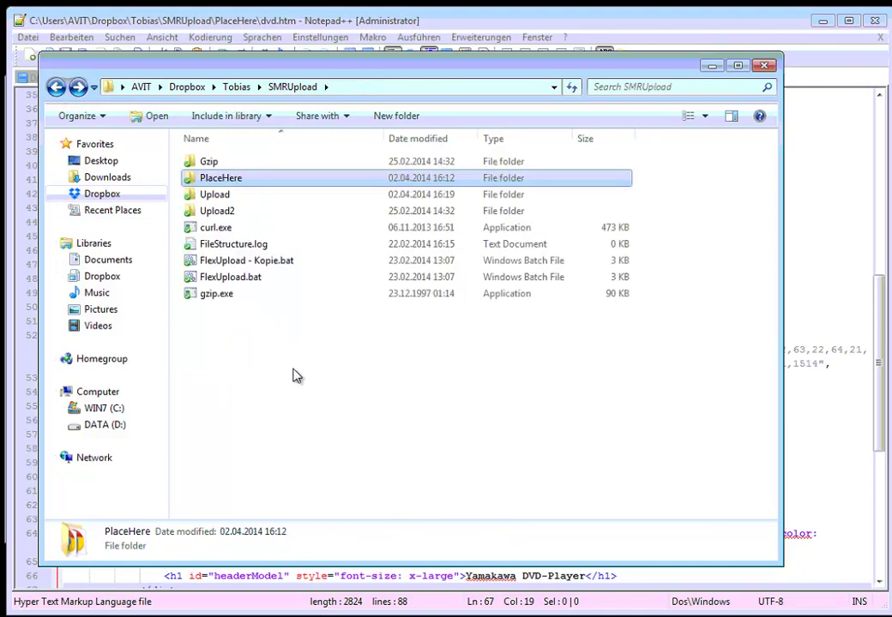
Start FlexUpload.bat, then minimize the Explorer, Notepad++ and iLearn windows and move the console below the detected units in iHelp
double_click(229, 277)
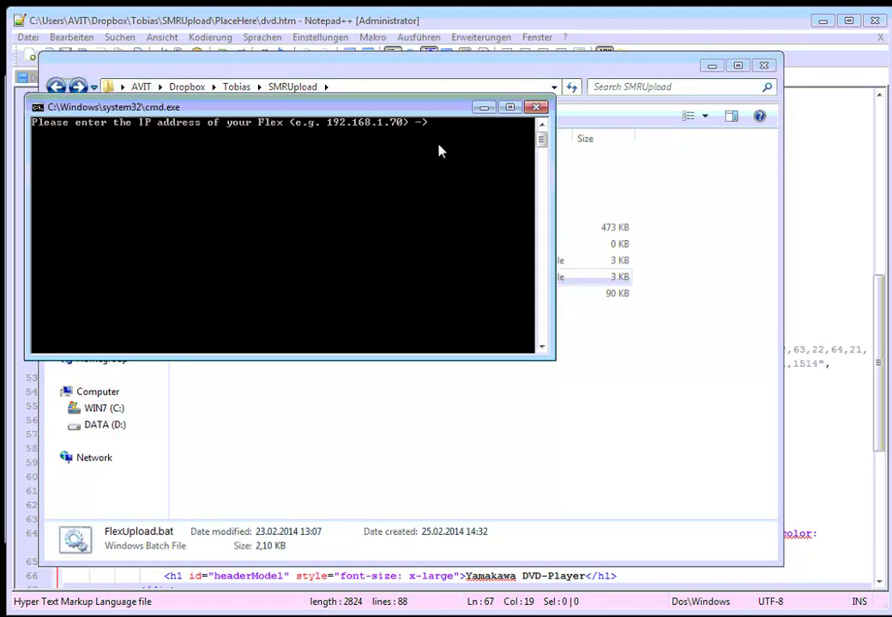
left_click(710, 67)
left_click(822, 21)
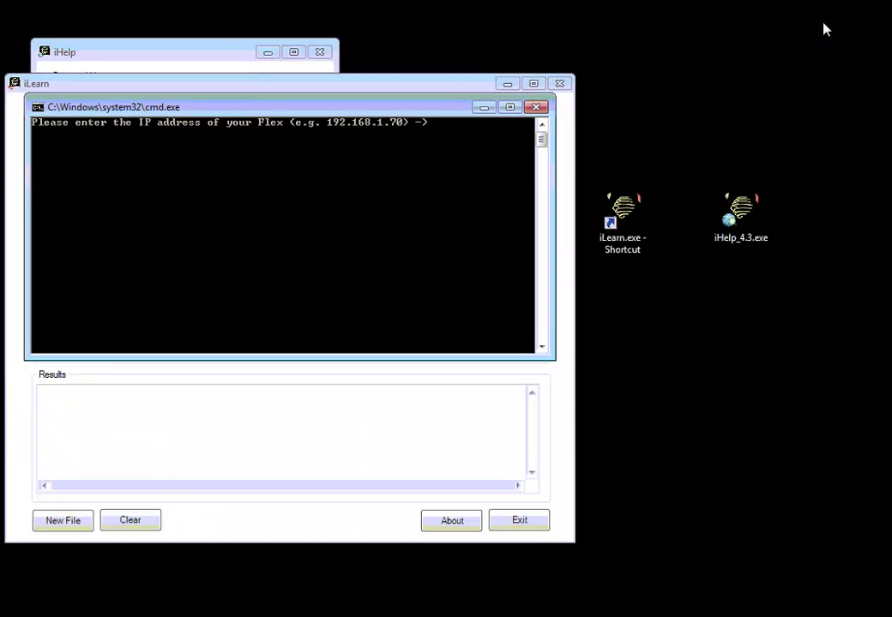
left_click(507, 83)
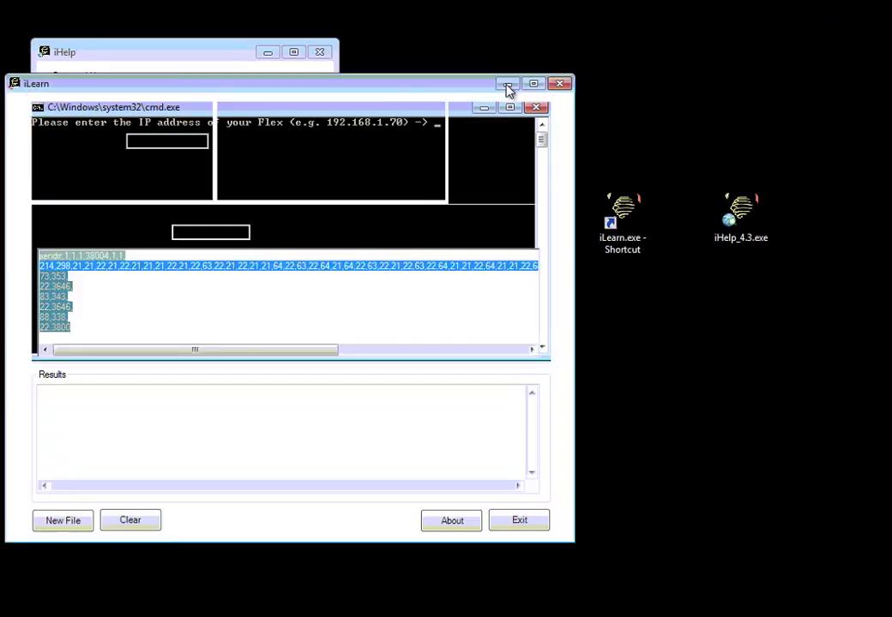
left_click_drag(418, 113, 416, 175)
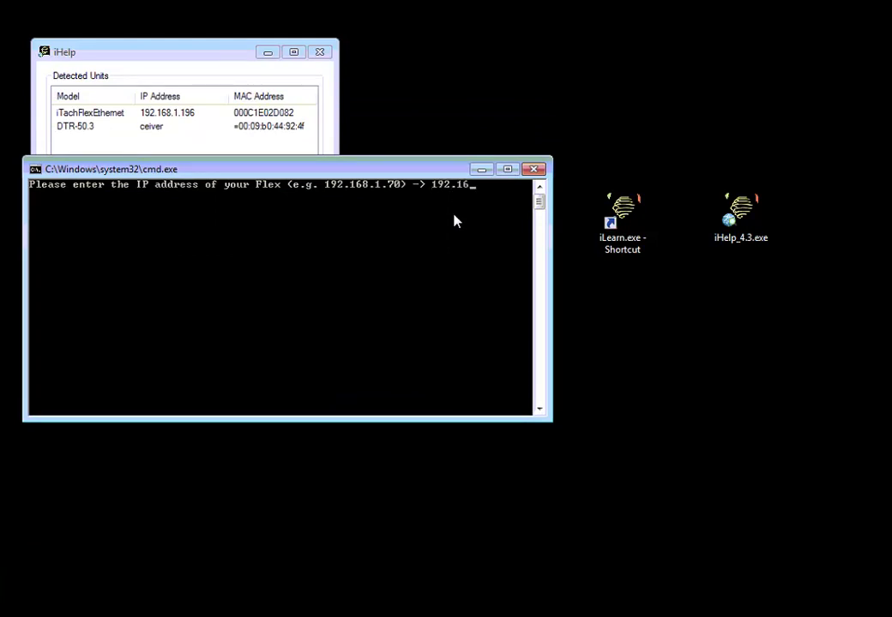
Upload the files to the Flex at 192.168.1.196, close the finished batch script and decline iHelp's offer to upload a web page
type("192.168.1.196")
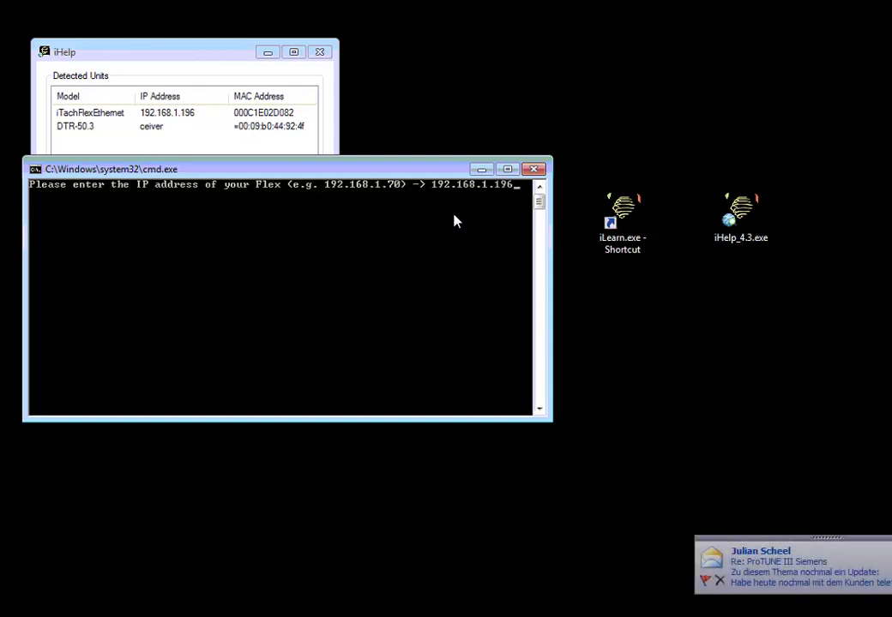
key("Return")
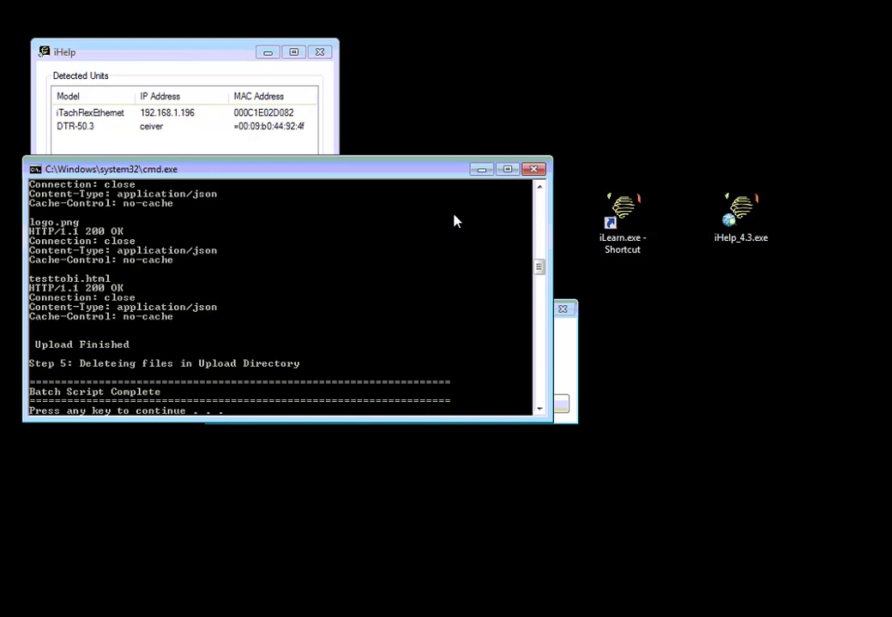
key("Return")
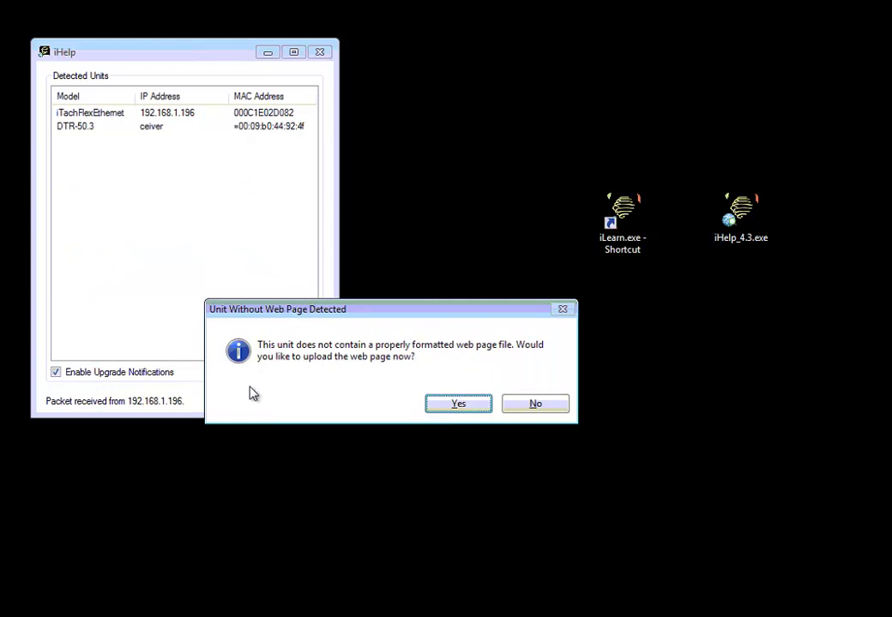
left_click(554, 408)
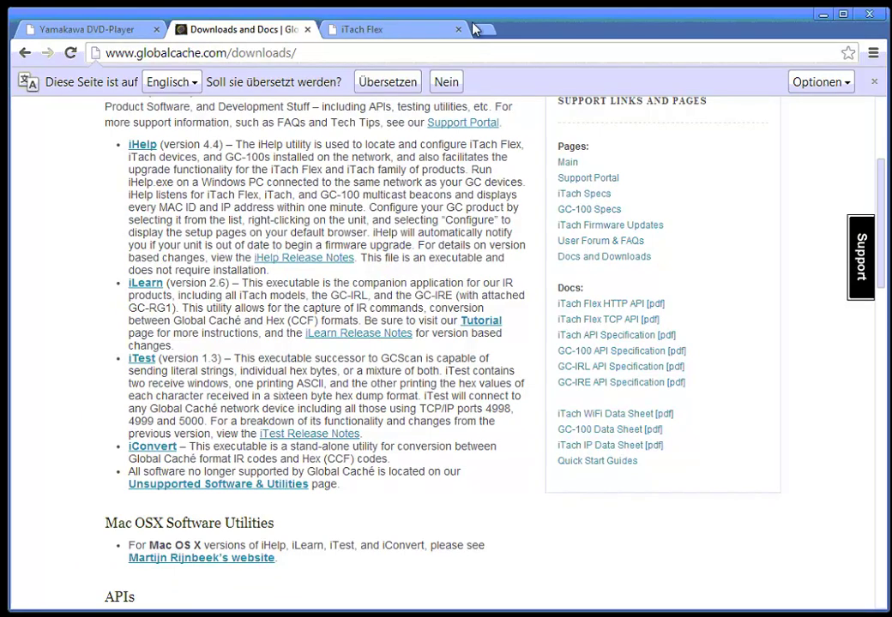
Switch to the iTach Flex page in Chrome and load 192.168.1.196/dvd.htm in place of index.htm
left_click(395, 33)
left_click(215, 53)
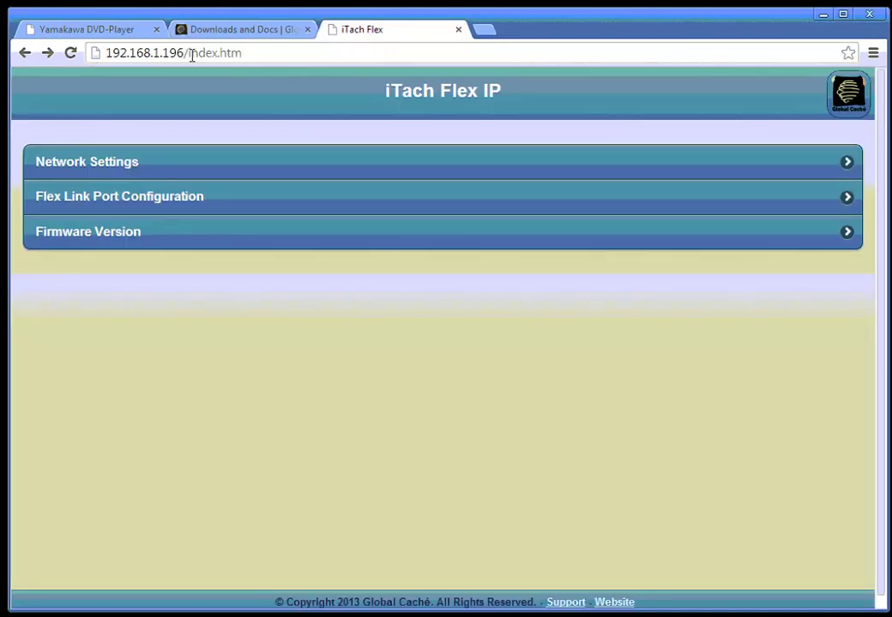
left_click_drag(191, 53, 325, 54)
type("i")
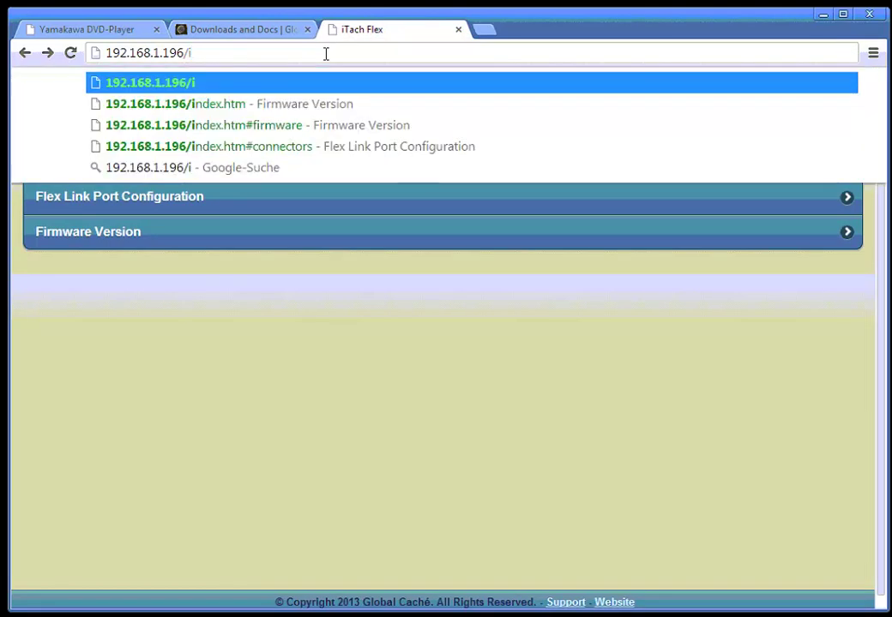
key("BackSpace")
type("dvd.ht")
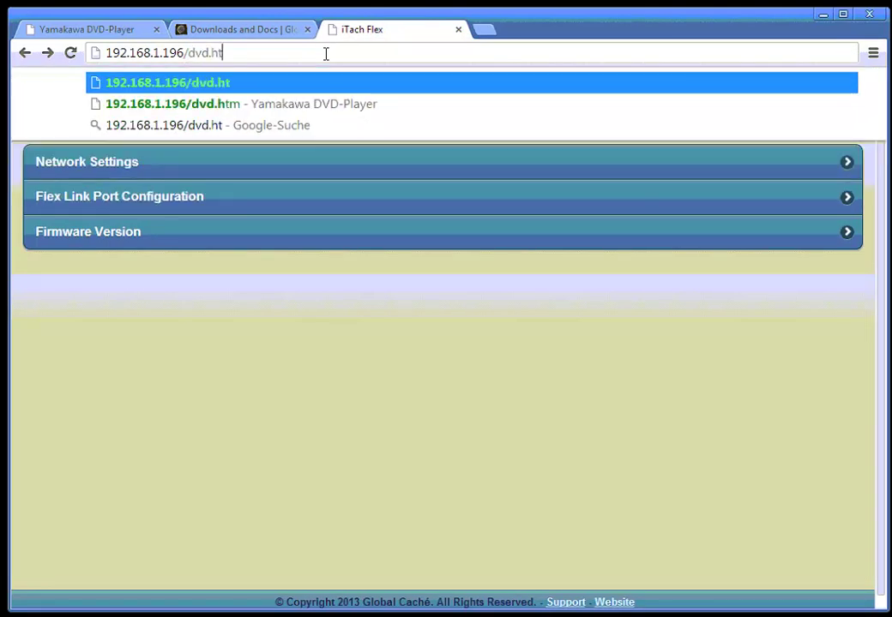
type("m")
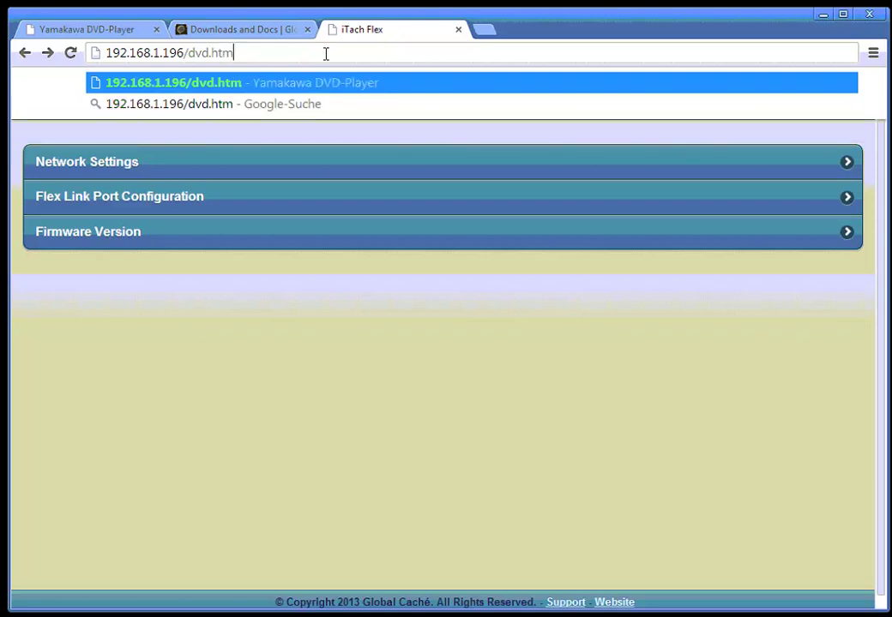
key("Return")
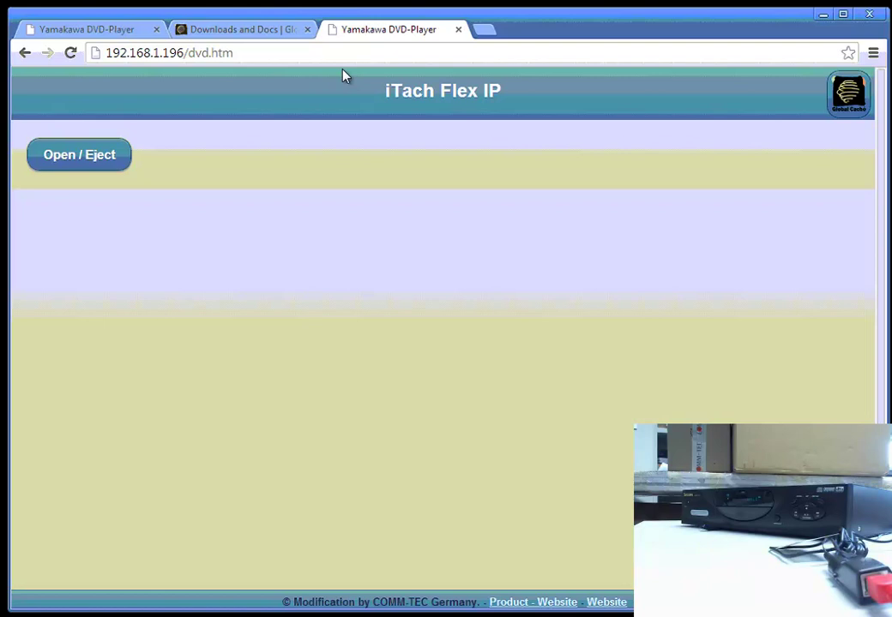
Send the Open / Eject command twice from the dvd.htm page to open and close the DVD player's tray
left_click(81, 160)
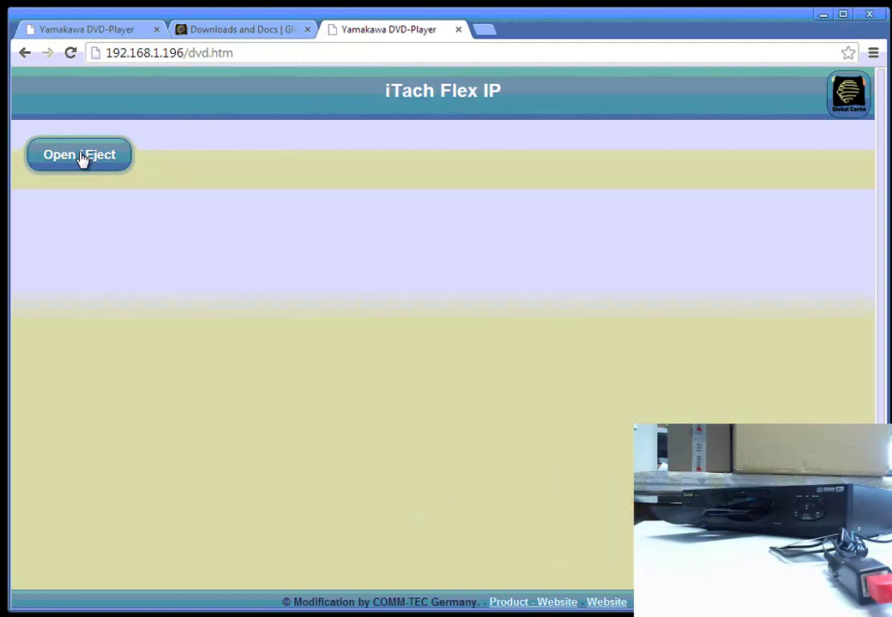
left_click(82, 159)
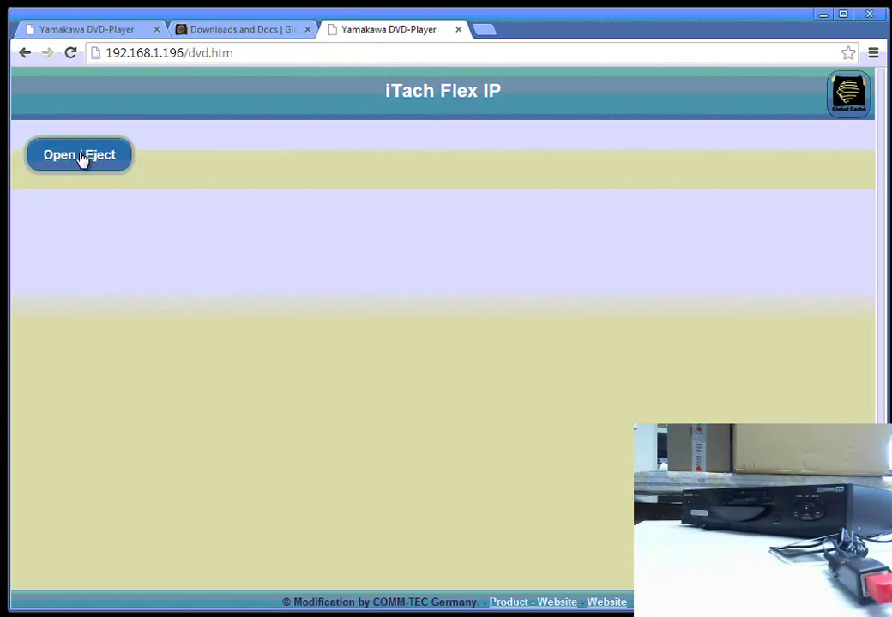